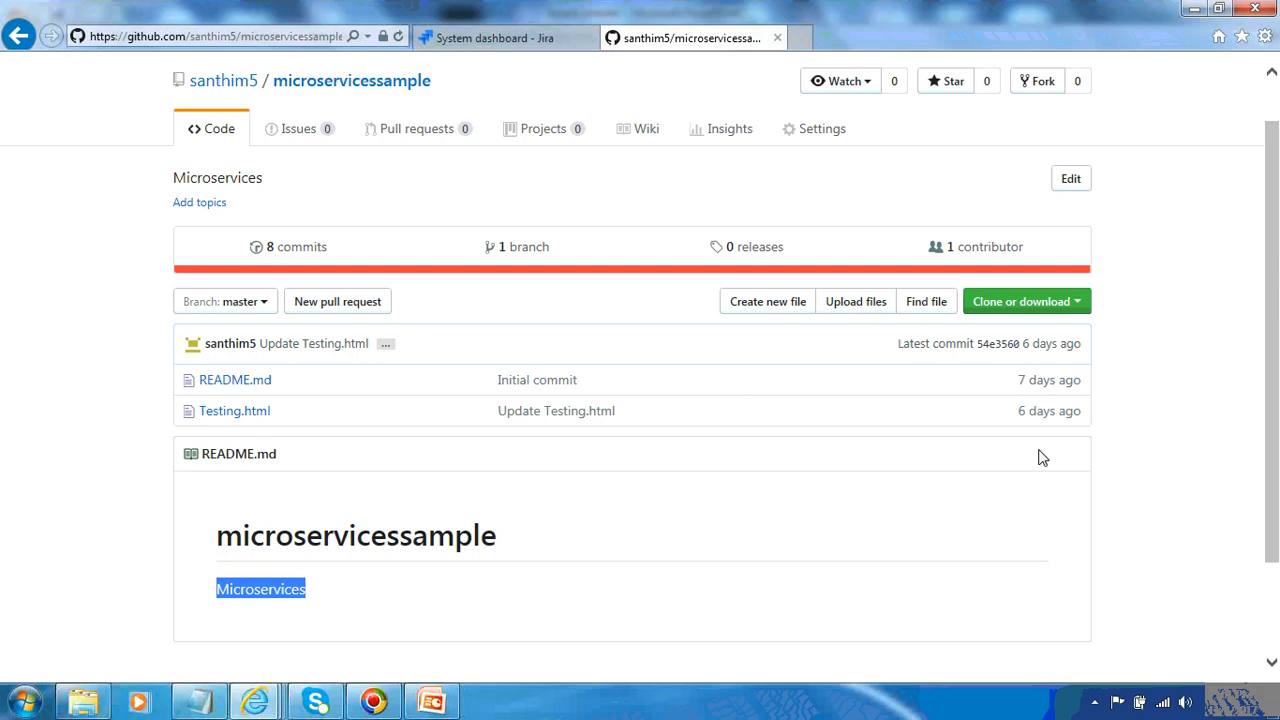
# Switch to Jira and open the recent issue IOT-2 Linking Confluence with JIRA
pyautogui.moveTo(1274, 411)
pyautogui.mouseDown()
pyautogui.moveTo(1274, 447)
pyautogui.moveTo(1264, 368)
pyautogui.moveTo(1266, 413)
pyautogui.mouseUp()
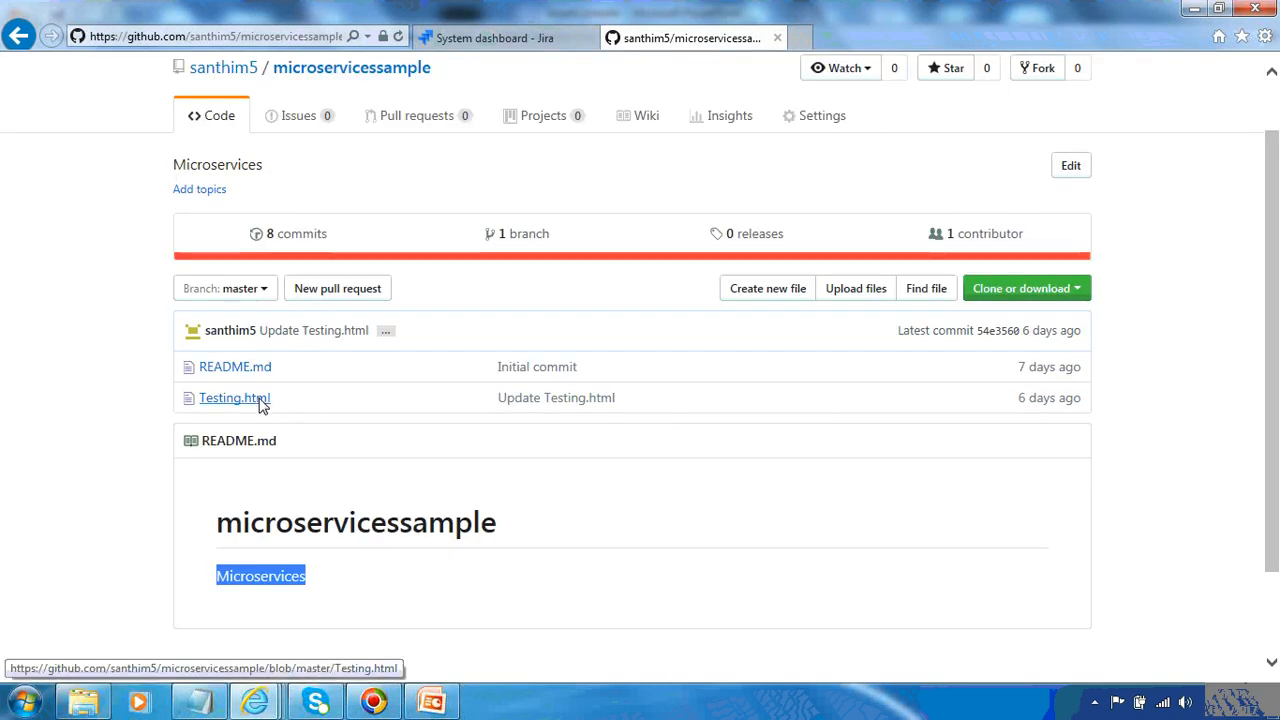
pyautogui.click(497, 37)
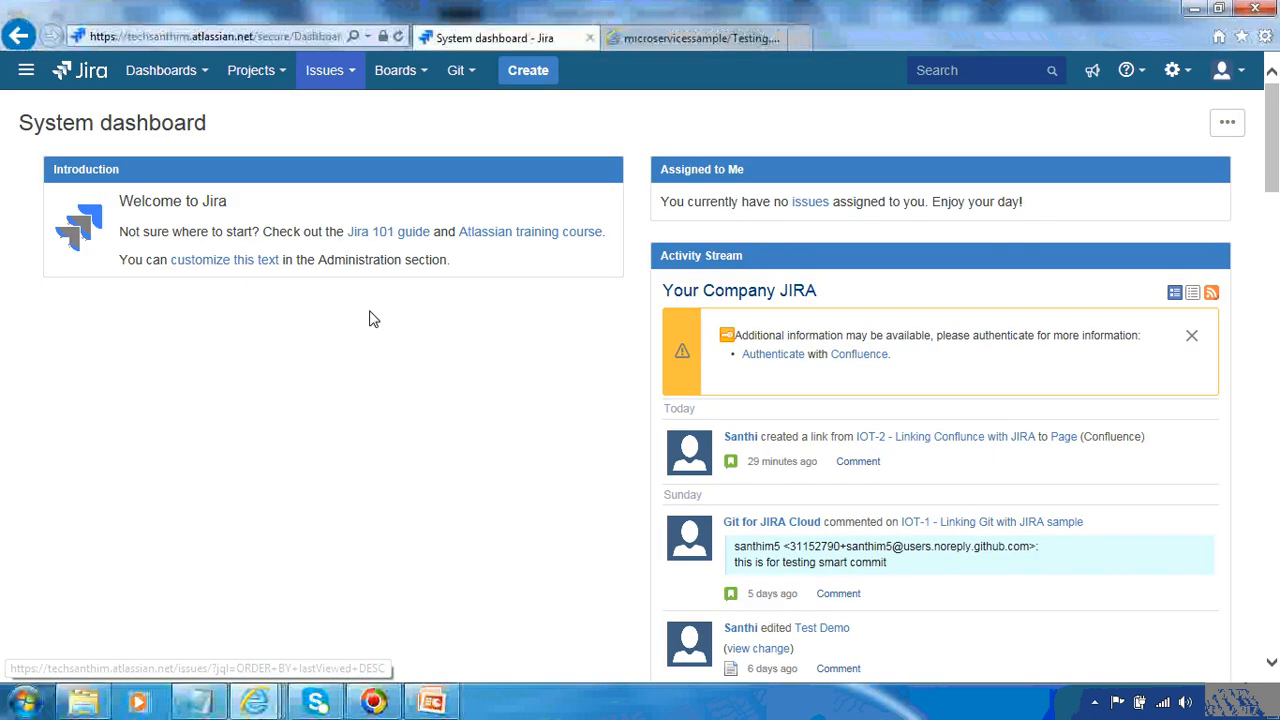
pyautogui.click(352, 75)
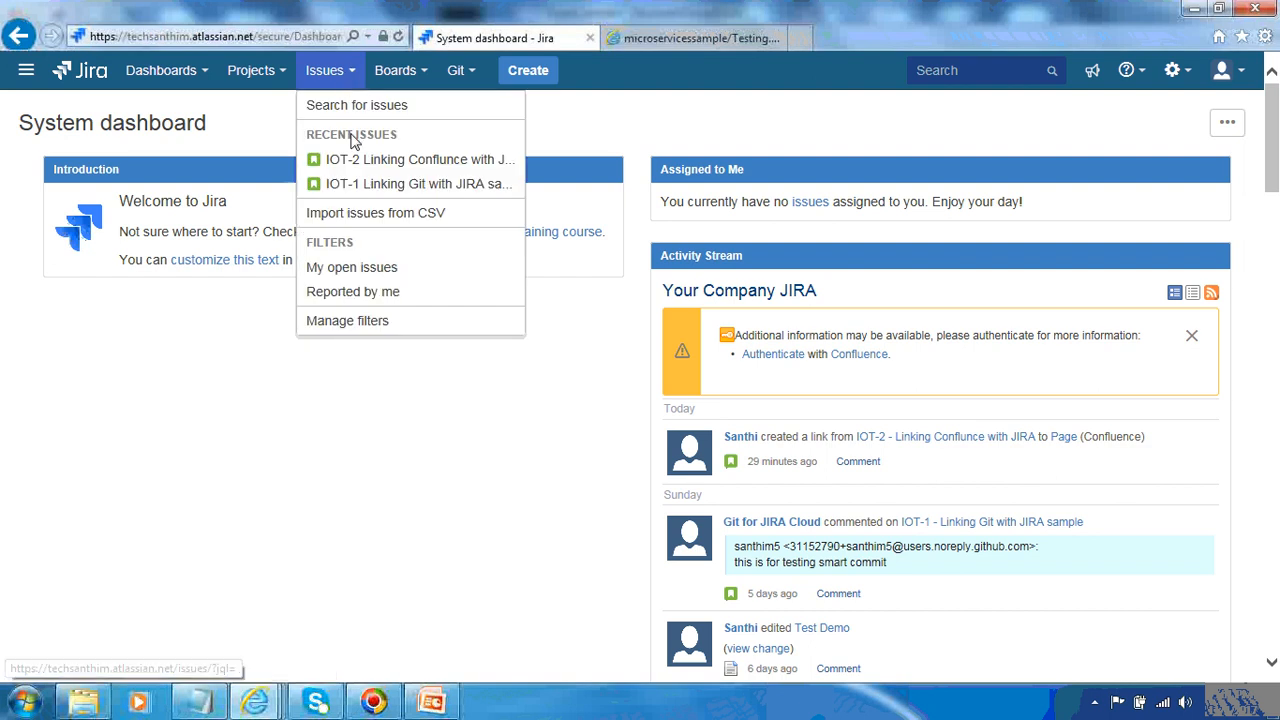
pyautogui.click(362, 165)
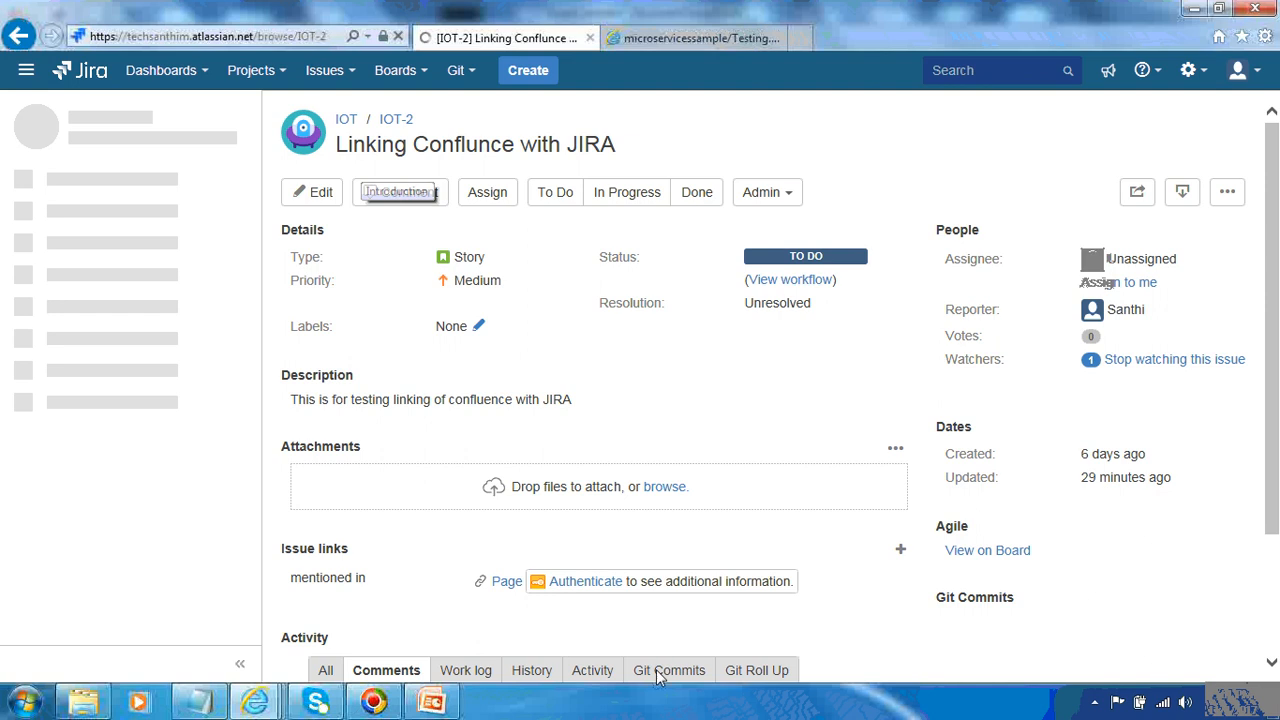
# Open Testing.html in the GitHub repository for editing and change line 4's text to 'smartcommits'
pyautogui.click(247, 211)
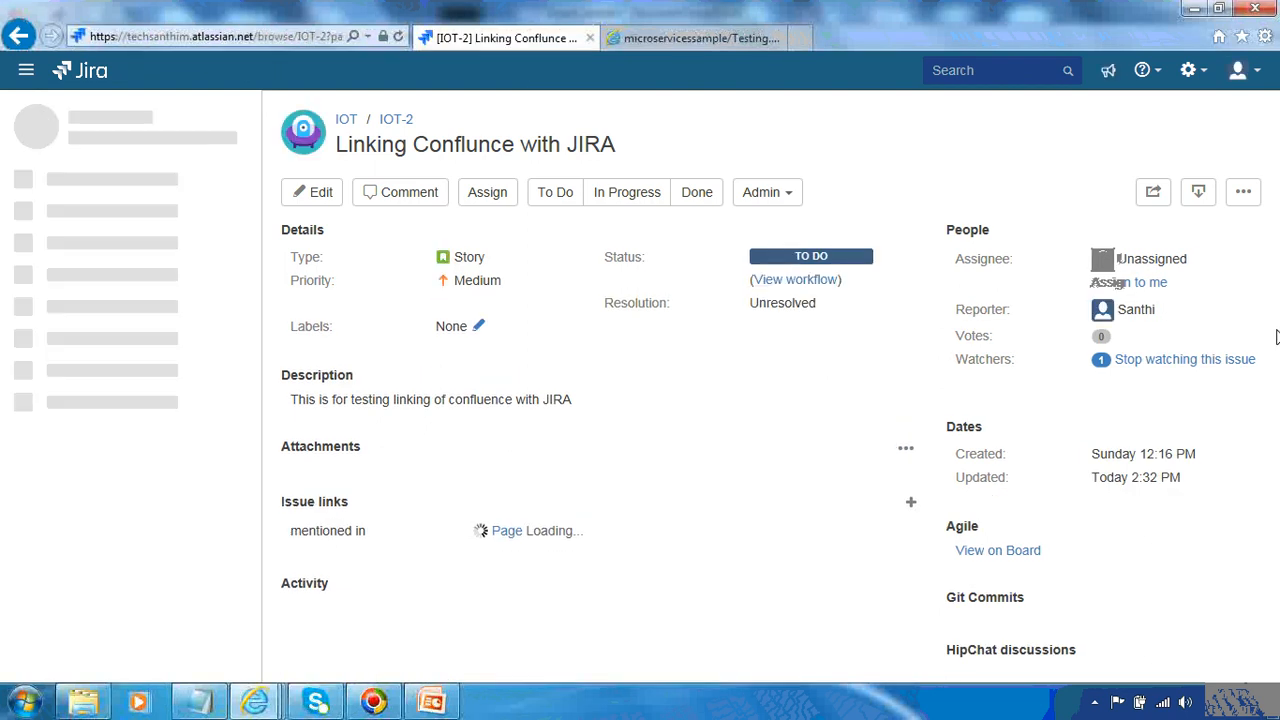
pyautogui.click(684, 40)
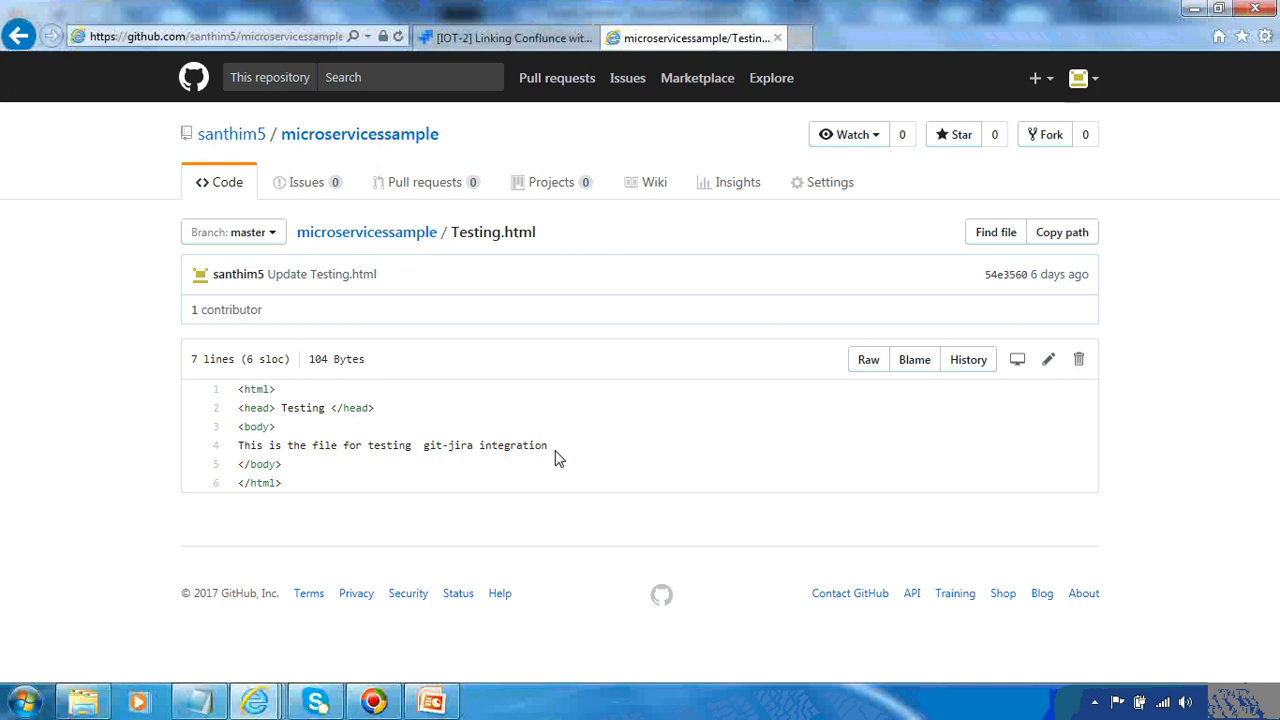
pyautogui.click(1048, 362)
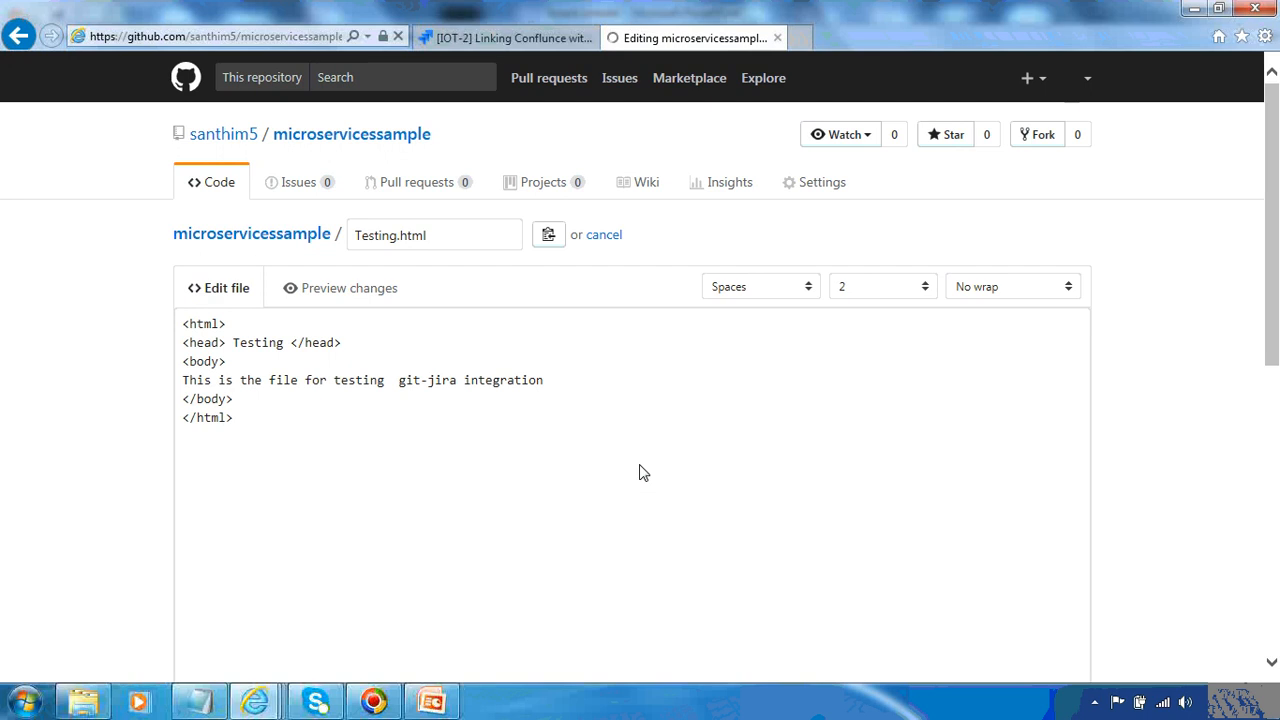
pyautogui.click(549, 383)
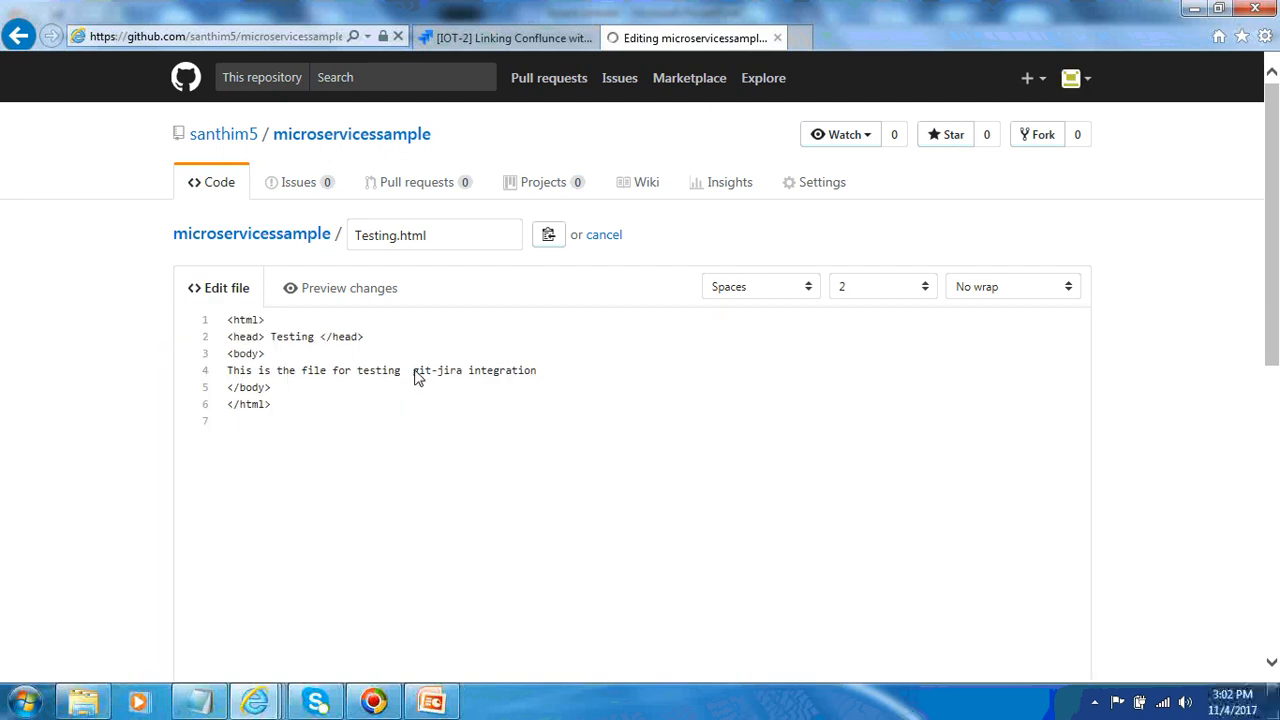
pyautogui.click(415, 371)
pyautogui.click(416, 371)
pyautogui.keyDown('shift'); pyautogui.click(538, 372); pyautogui.keyUp('shift')
pyautogui.write('sma')
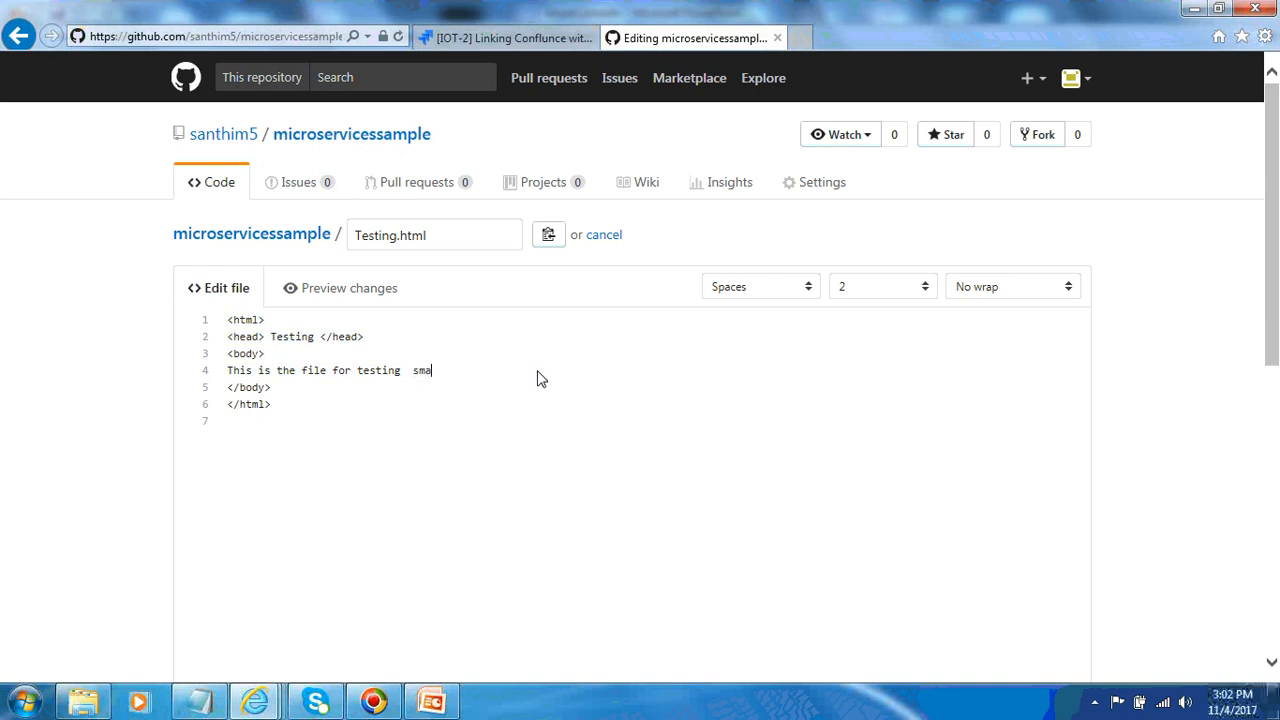
pyautogui.write('rtcommits')
# Commit the change directly to master with a '#comment This is for testing smartcommit' description followed by the issue key
pyautogui.moveTo(1274, 313); pyautogui.dragTo(1277, 588)
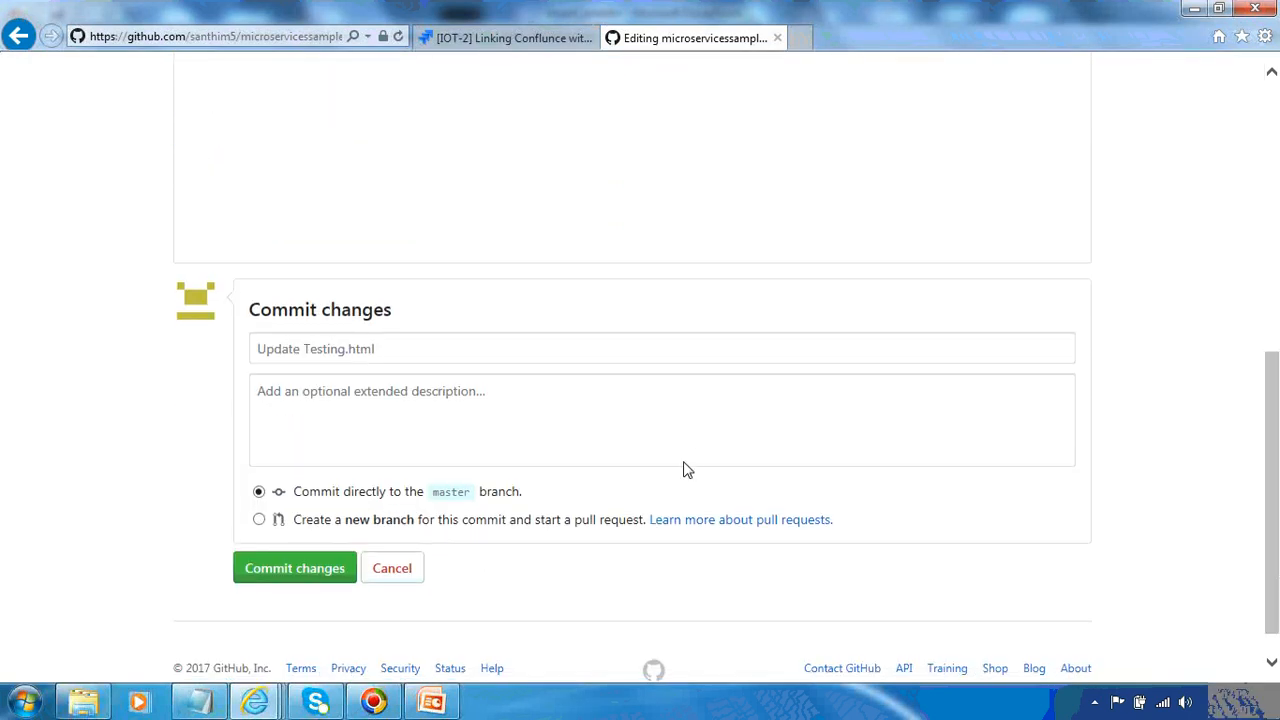
pyautogui.click(370, 419)
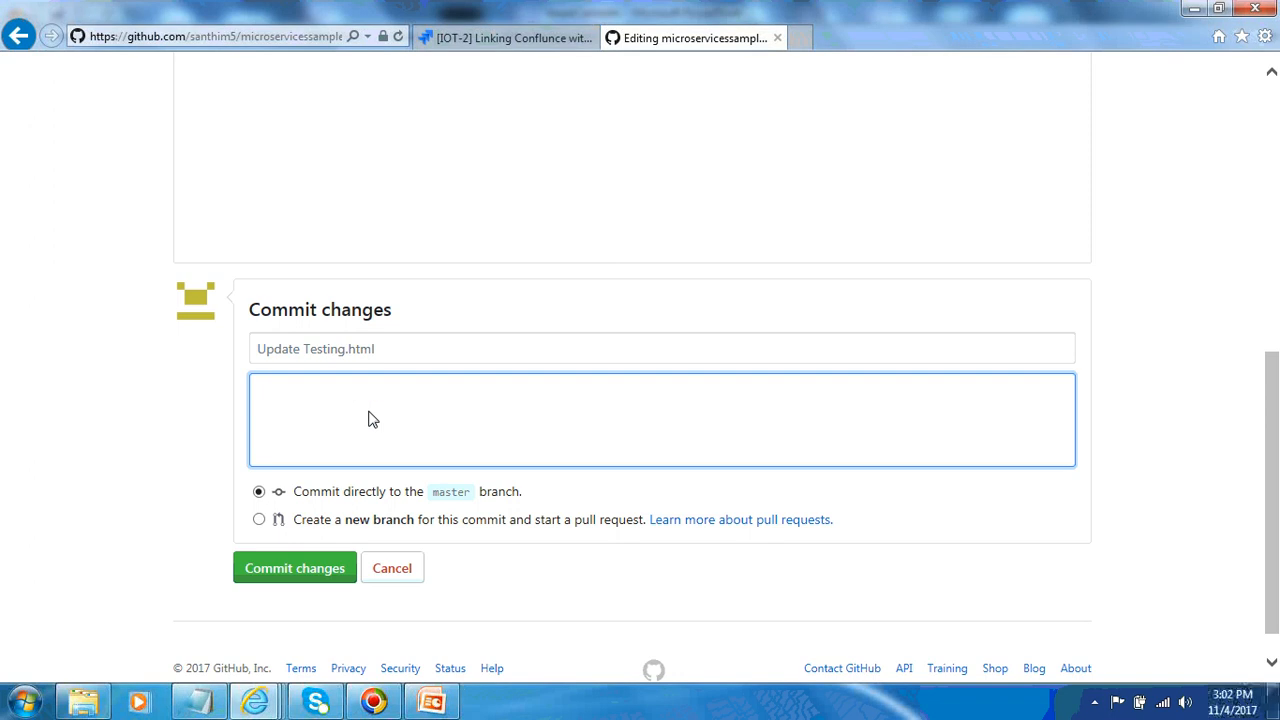
pyautogui.write('#comment This is for testing ')
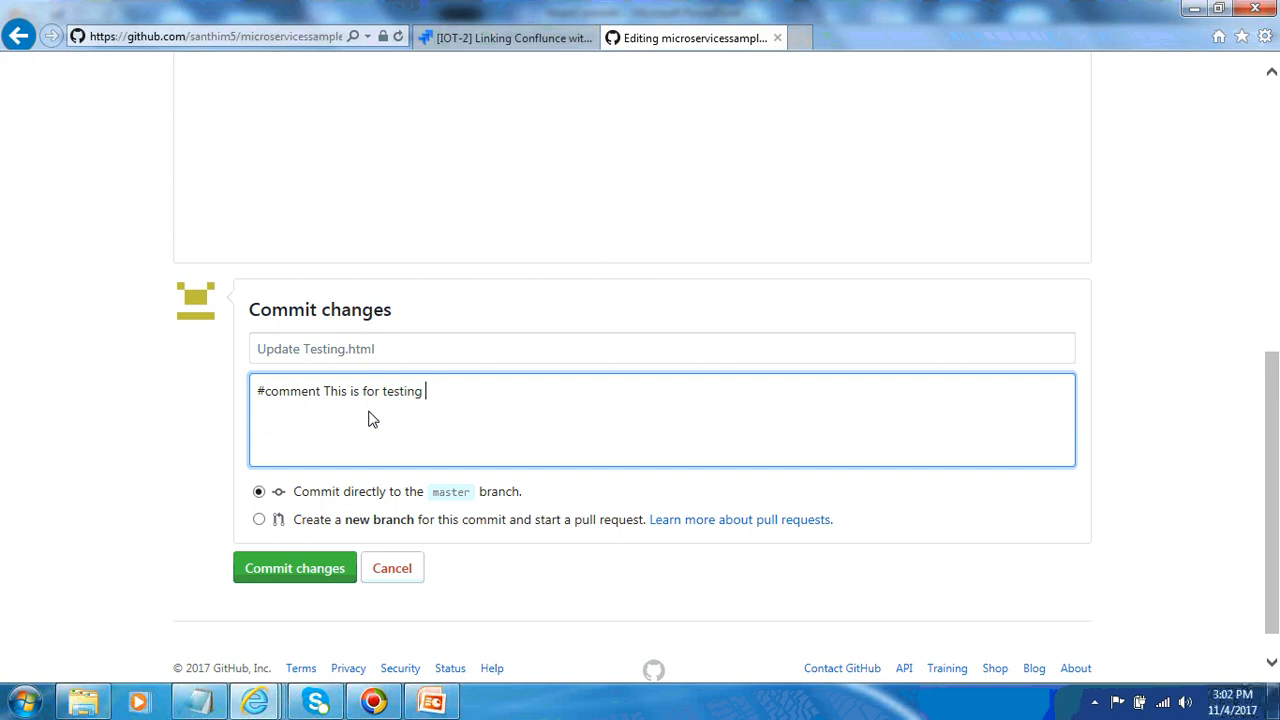
pyautogui.write('smartcommit IOT-2')
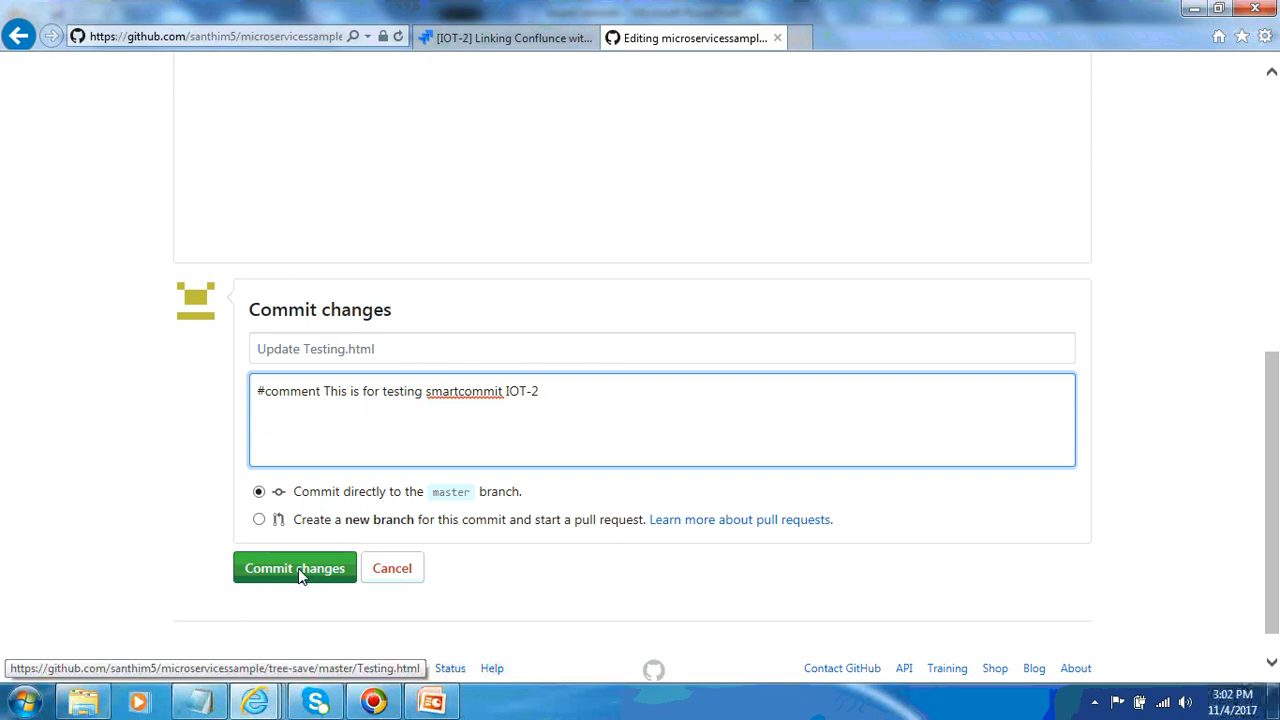
pyautogui.click(298, 568)
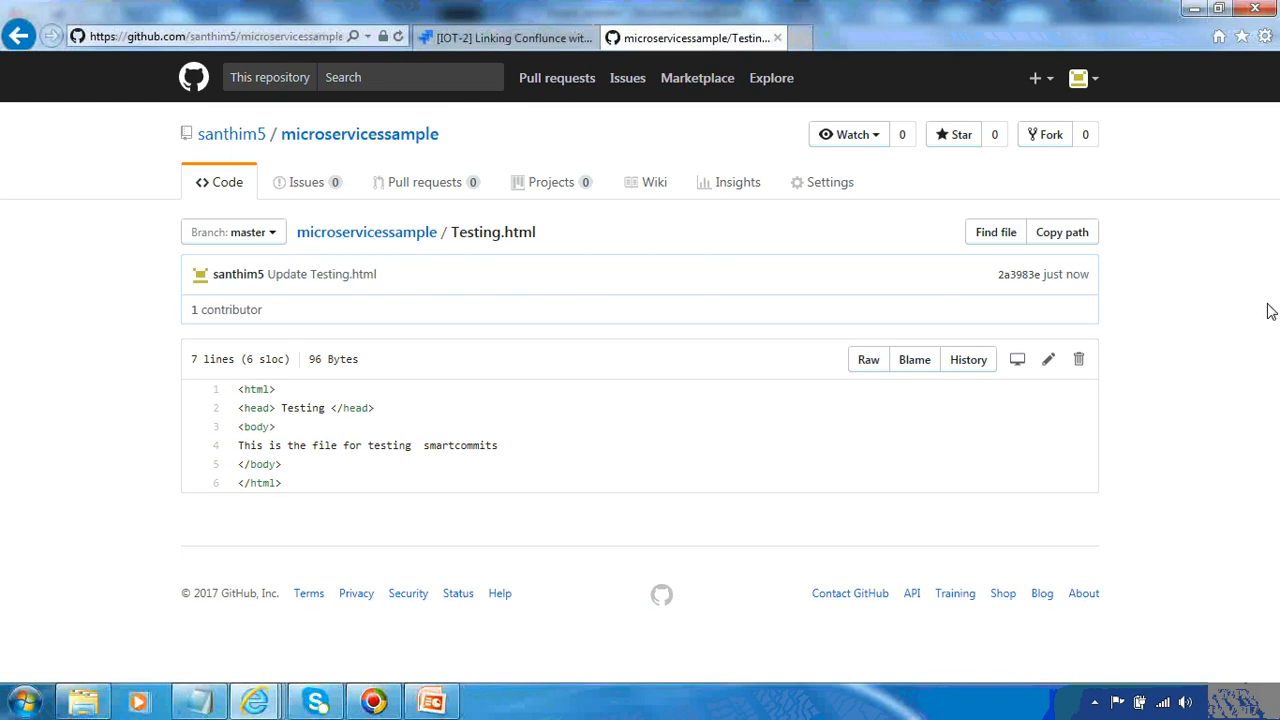
# Reload the IOT-2 issue in Jira and check its Git Commits activity
pyautogui.click(530, 40)
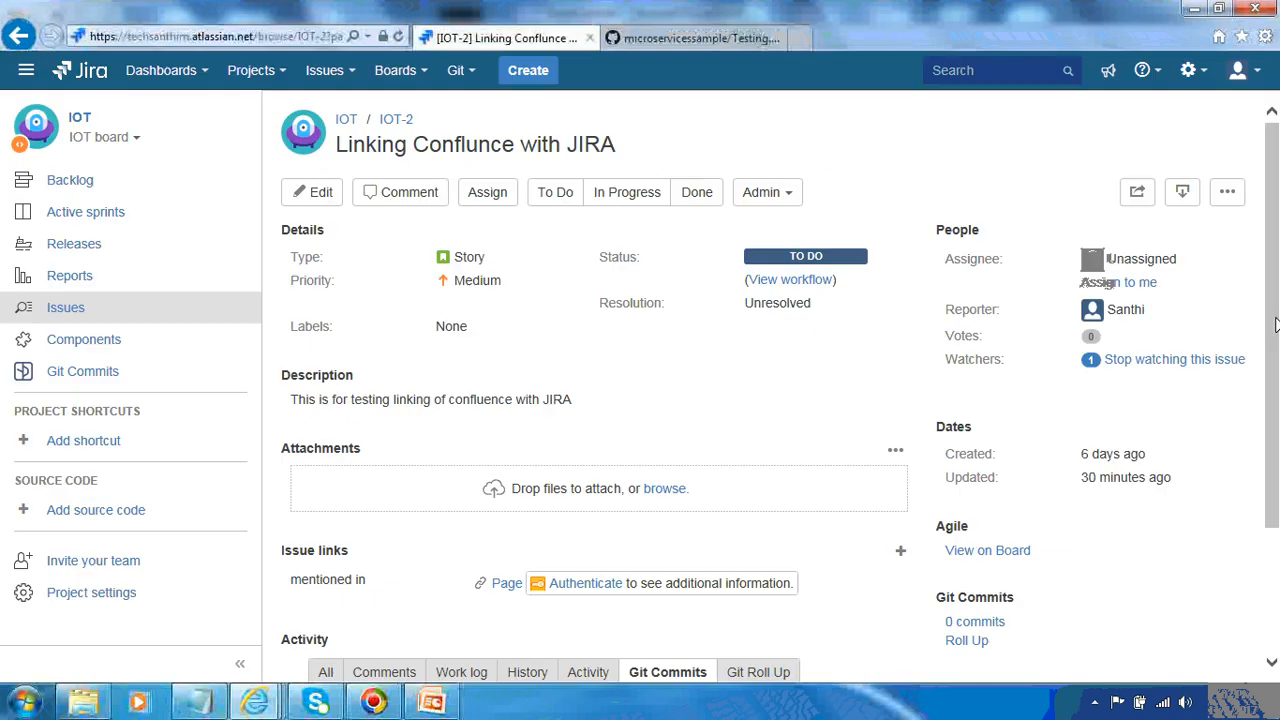
pyautogui.scroll(-3, 1276, 477)
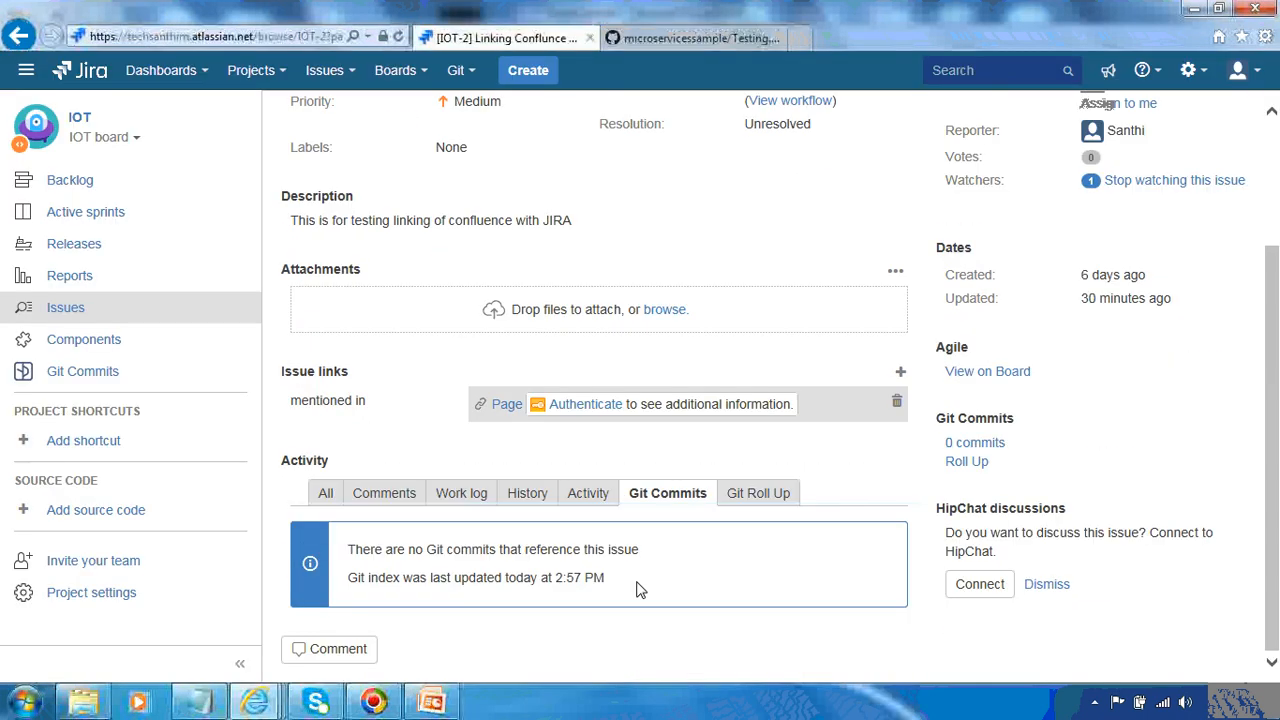
pyautogui.click(240, 665)
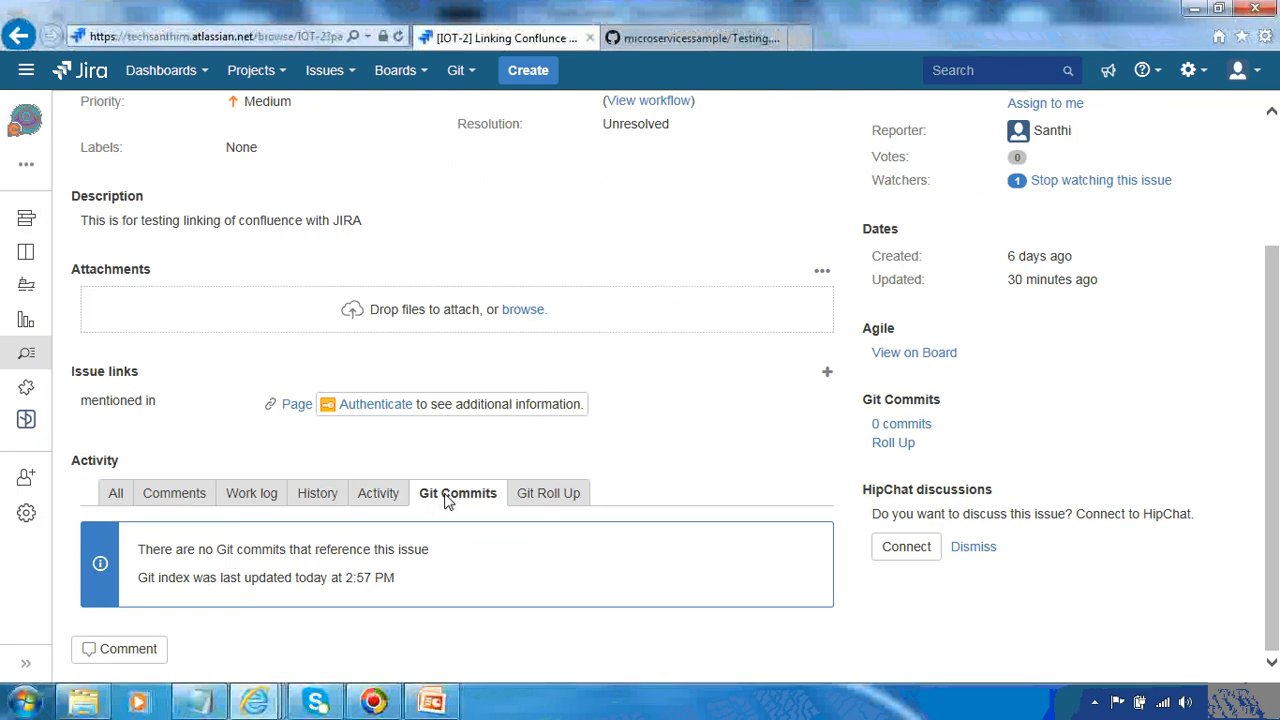
pyautogui.click(266, 38)
pyautogui.press('Return')
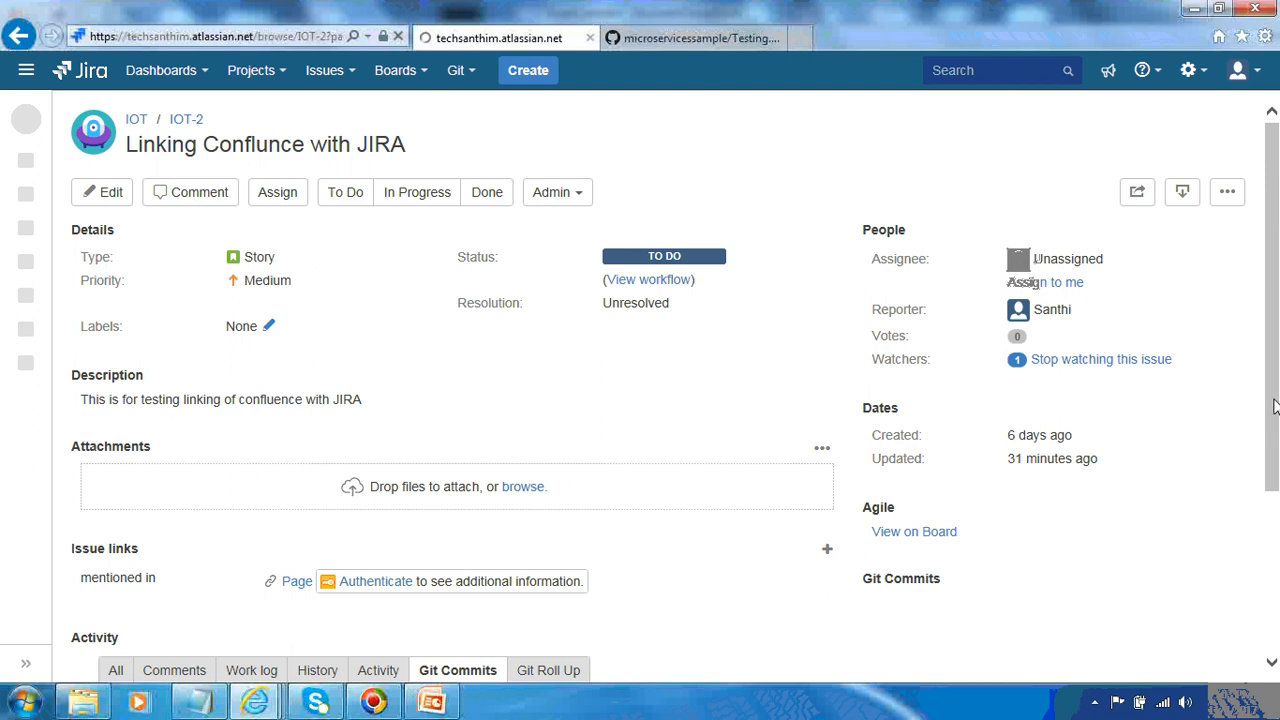
# Edit Testing.html again, removing the extra space before 'smartcommits' on line 4
pyautogui.click(665, 40)
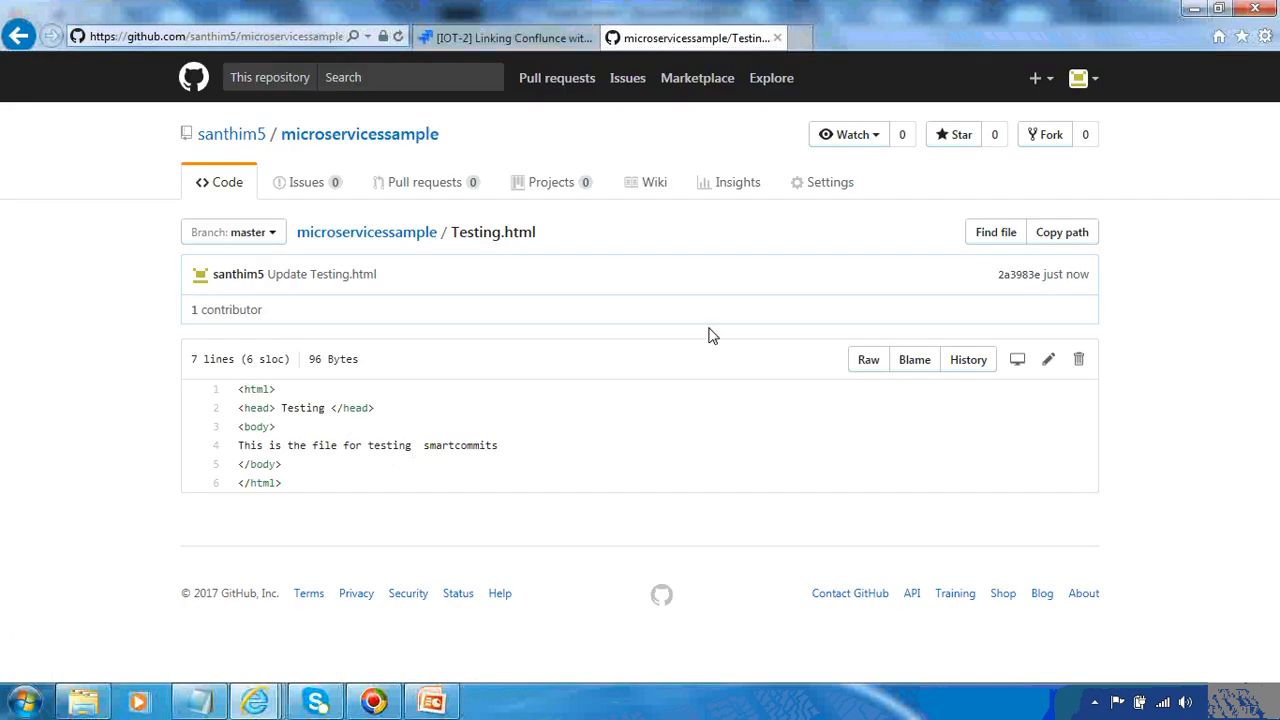
pyautogui.click(1049, 360)
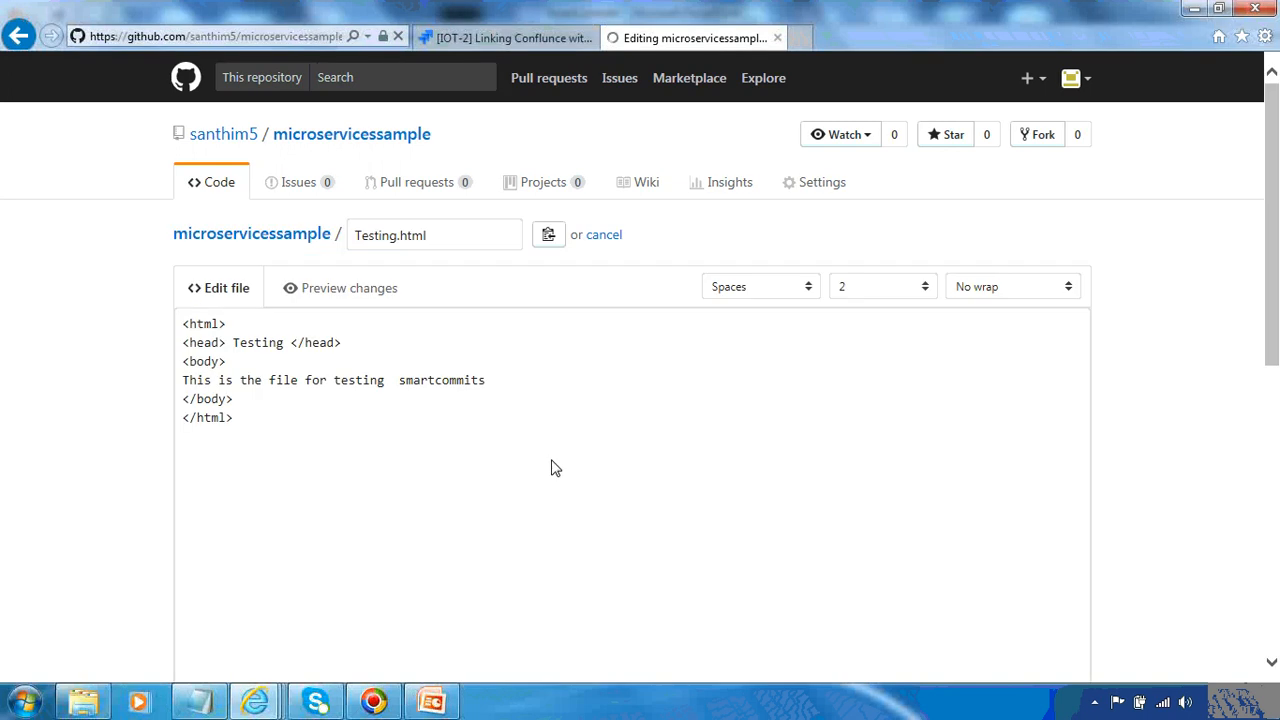
pyautogui.click(404, 371)
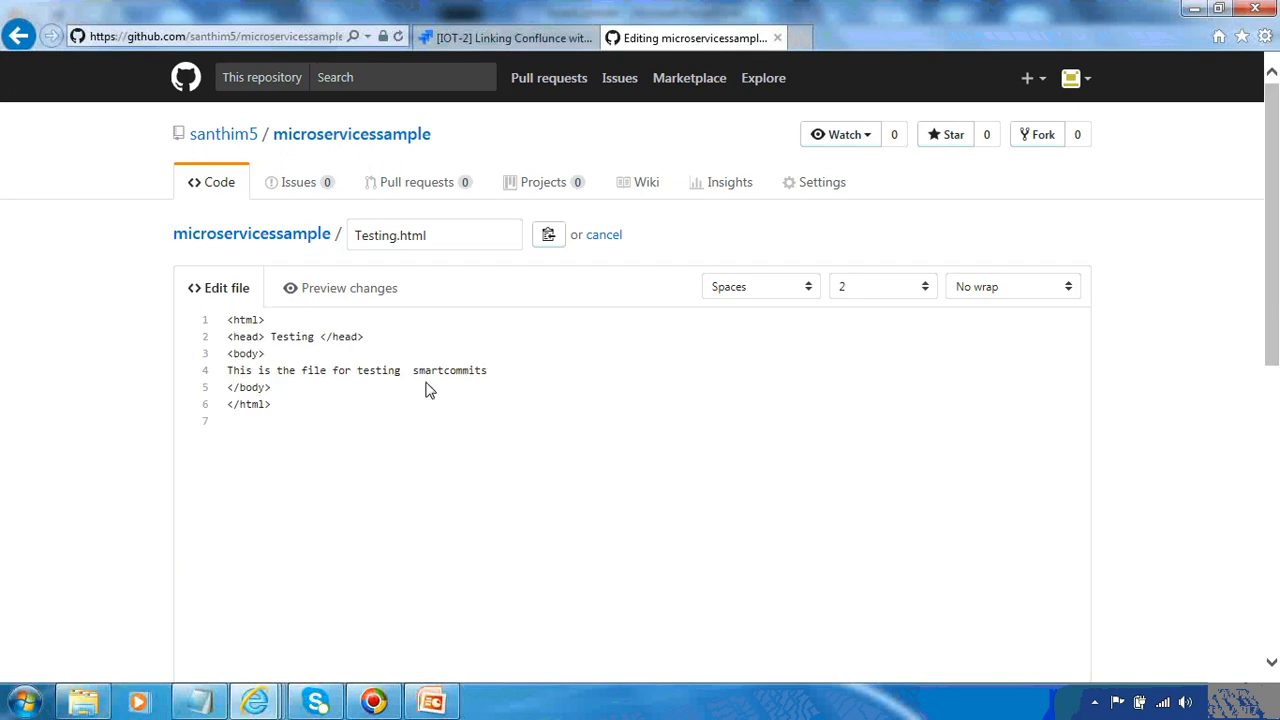
pyautogui.press('BackSpace')
# Commit directly to master with the description 'IOT-2 #comment This is for testing smartcommit'
pyautogui.moveTo(1271, 350); pyautogui.dragTo(1276, 518)
pyautogui.click(562, 600)
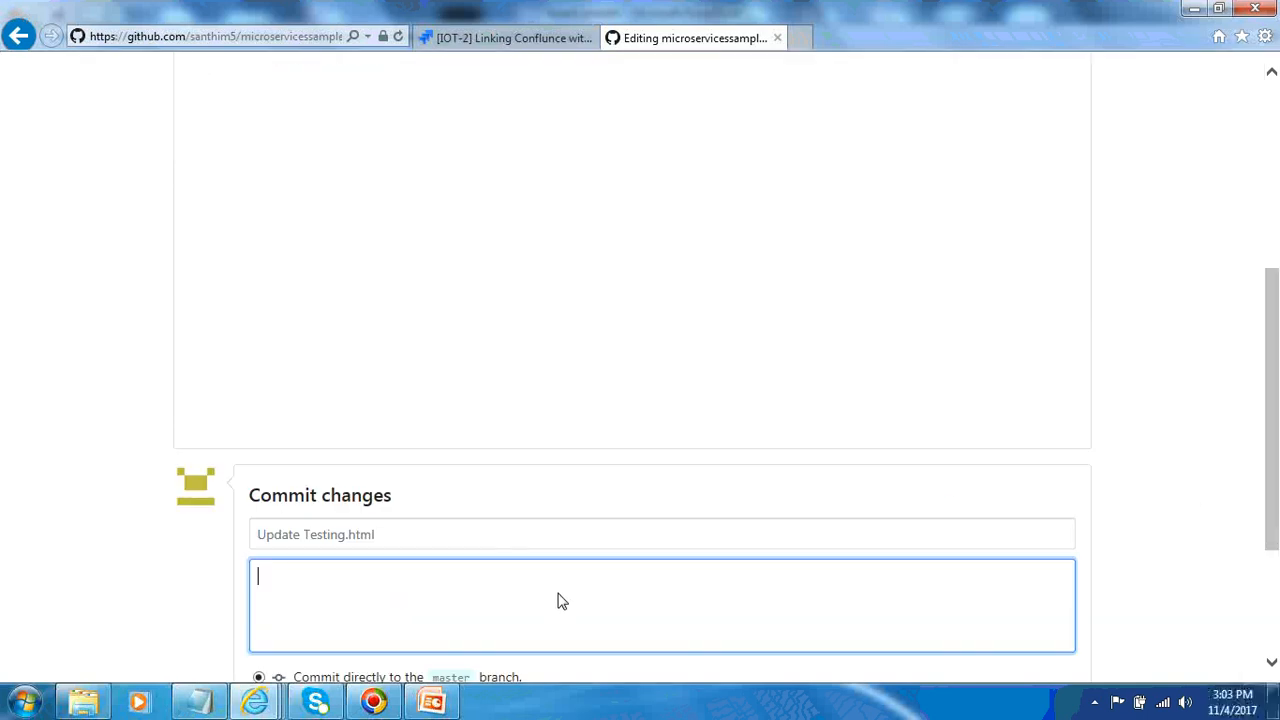
pyautogui.write('IOT-2 #comment ')
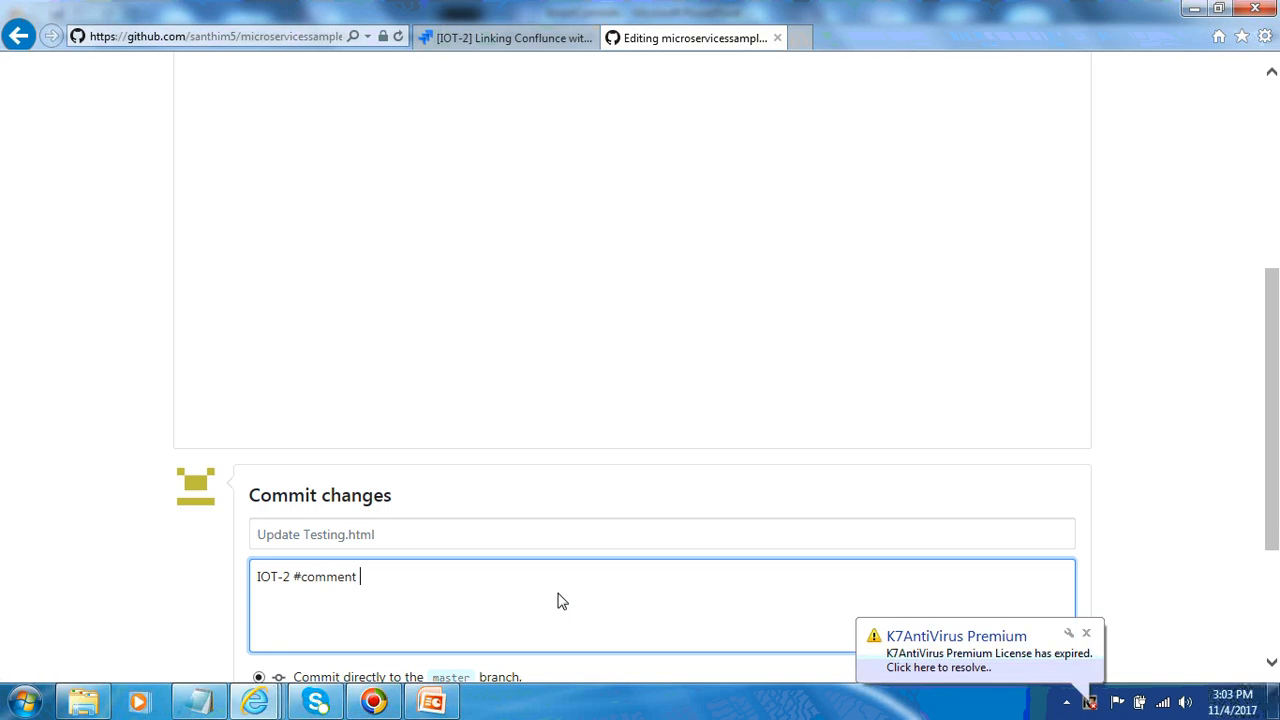
pyautogui.write('This is for testing smaer')
pyautogui.press('BackSpace')
pyautogui.press('BackSpace')
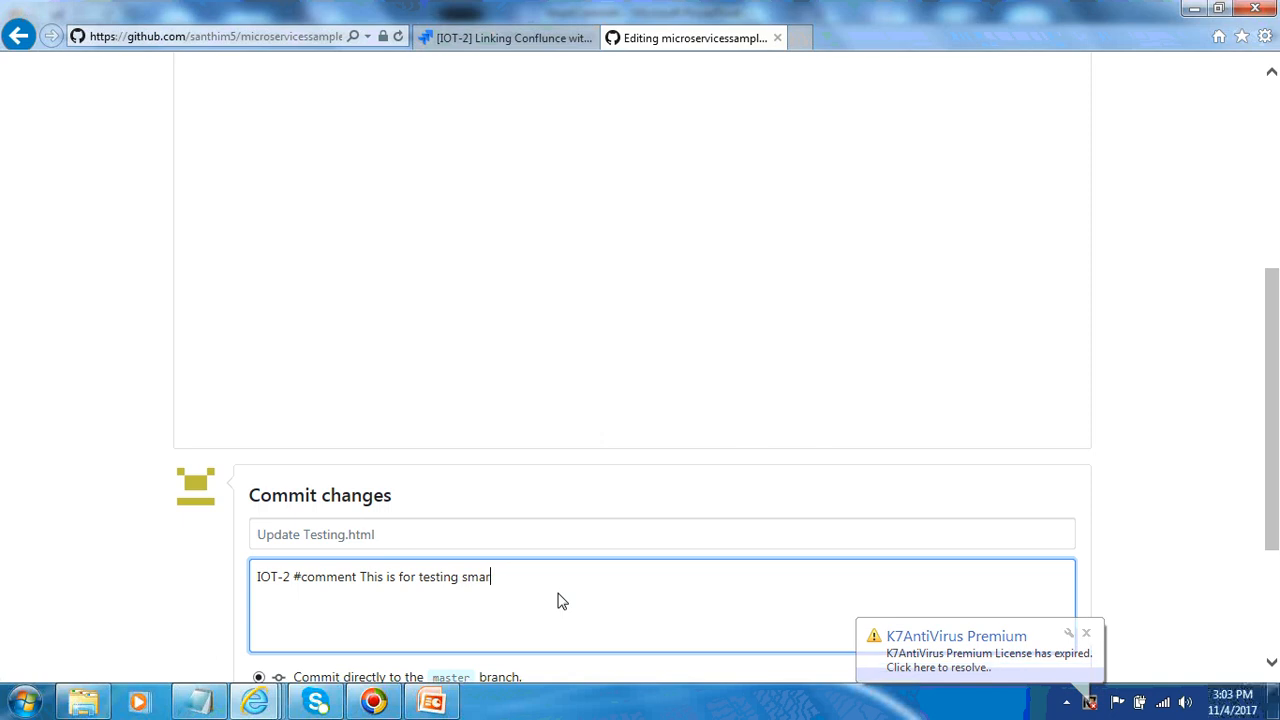
pyautogui.write('rtcommit')
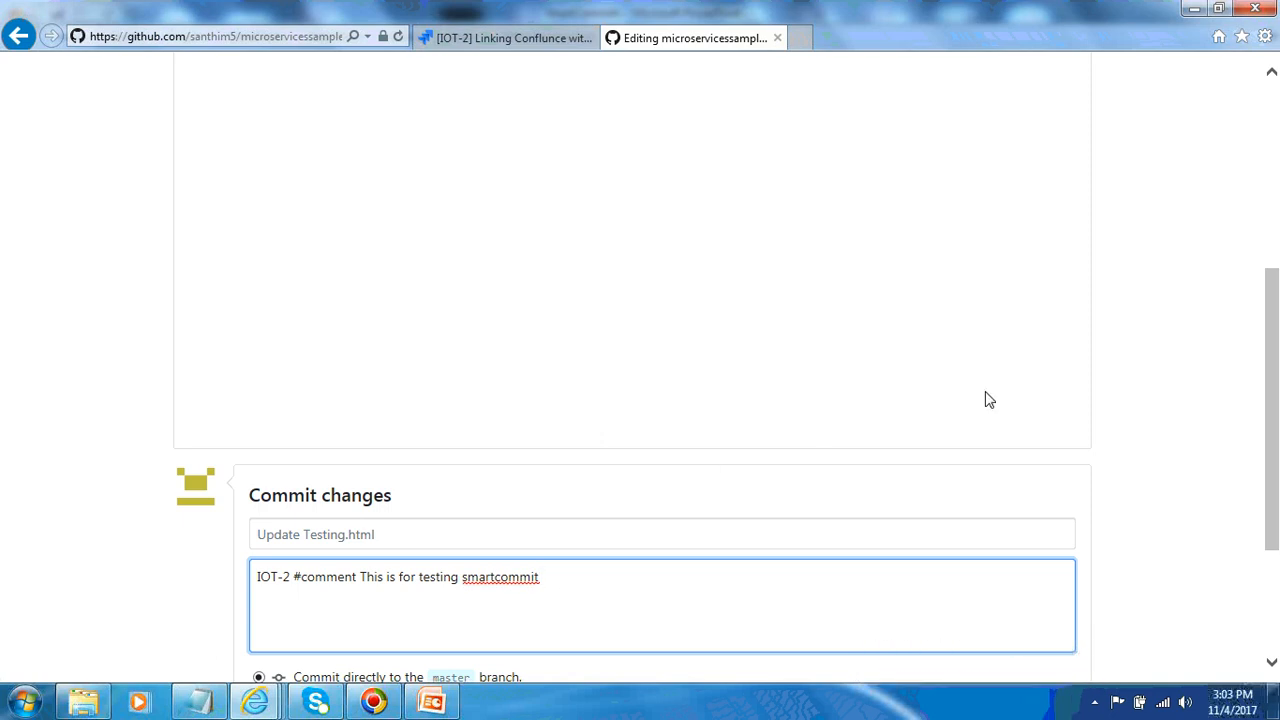
pyautogui.scroll(-3, 1266, 434)
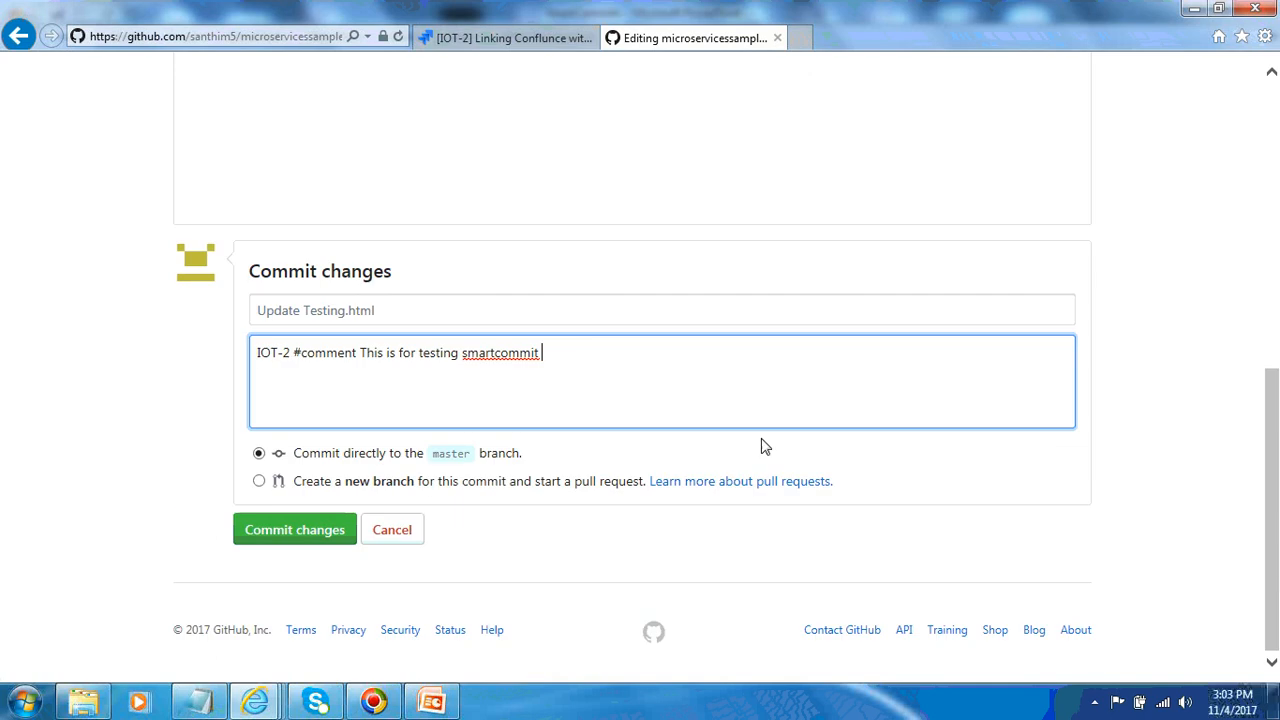
pyautogui.click(291, 530)
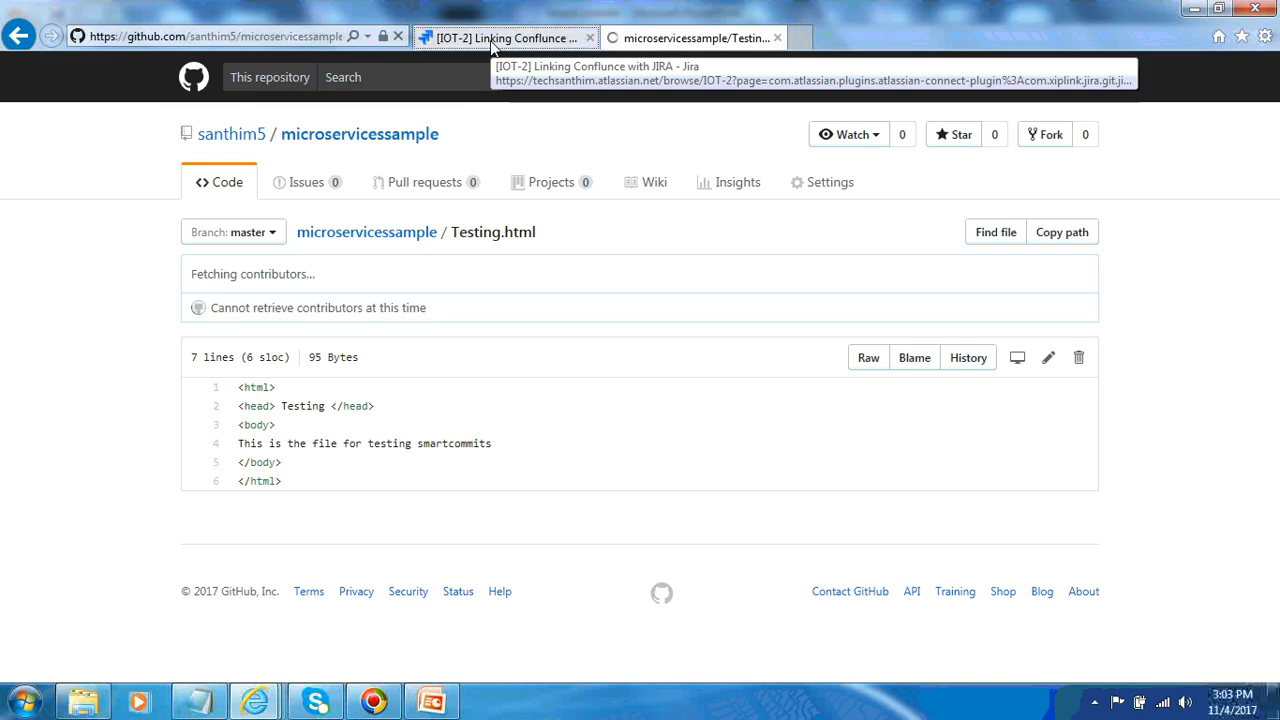
# Refresh the IOT-2 issue page and review the Git Commits tab again
pyautogui.click(492, 40)
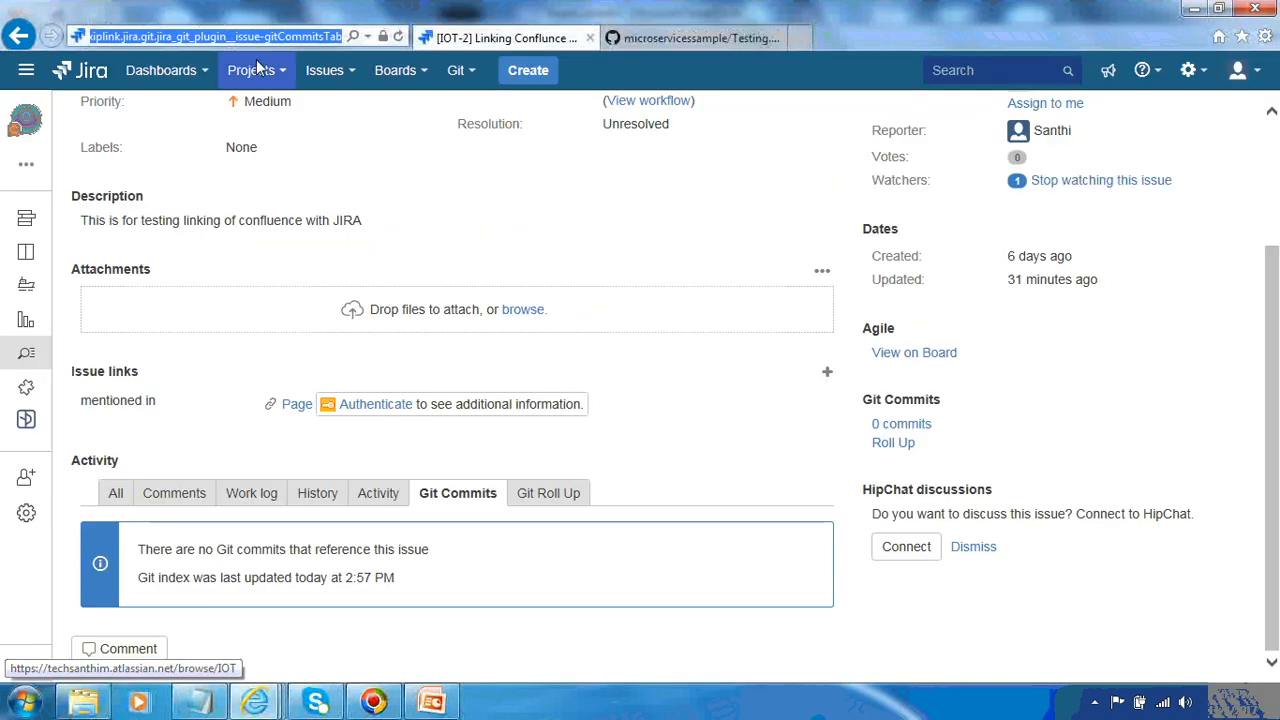
pyautogui.press('Return')
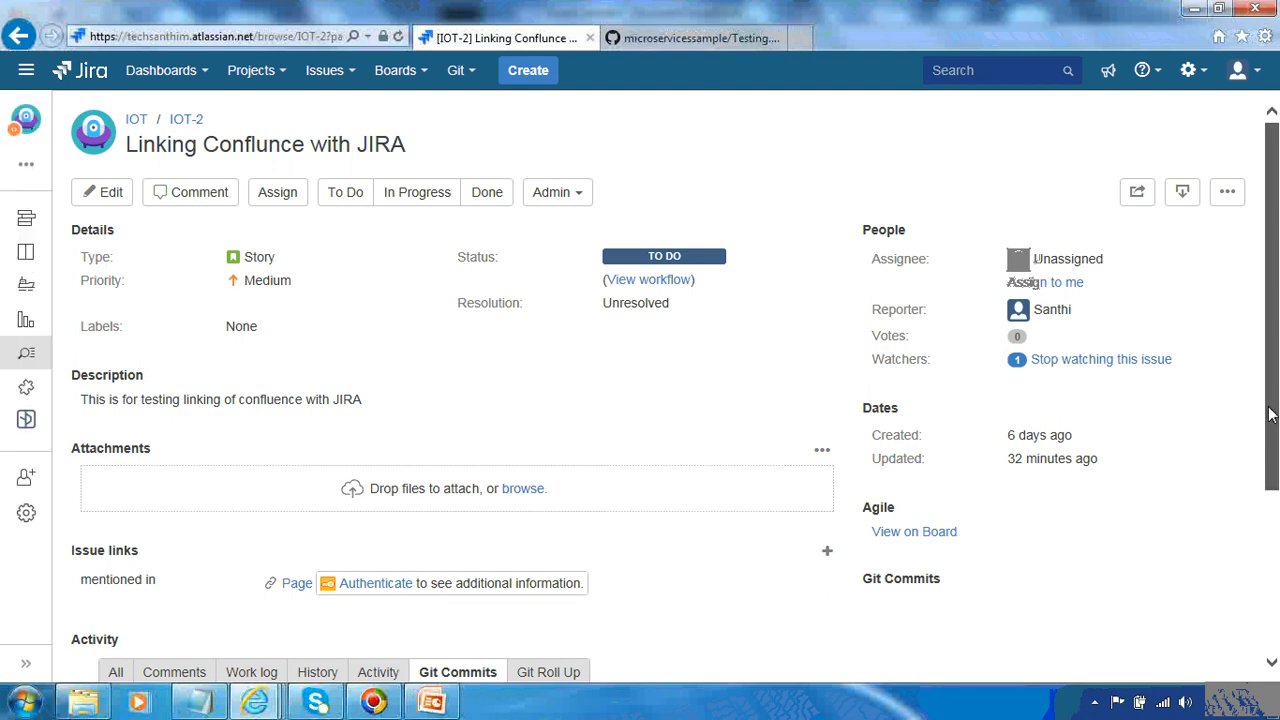
pyautogui.scroll(-3, 1265, 425)
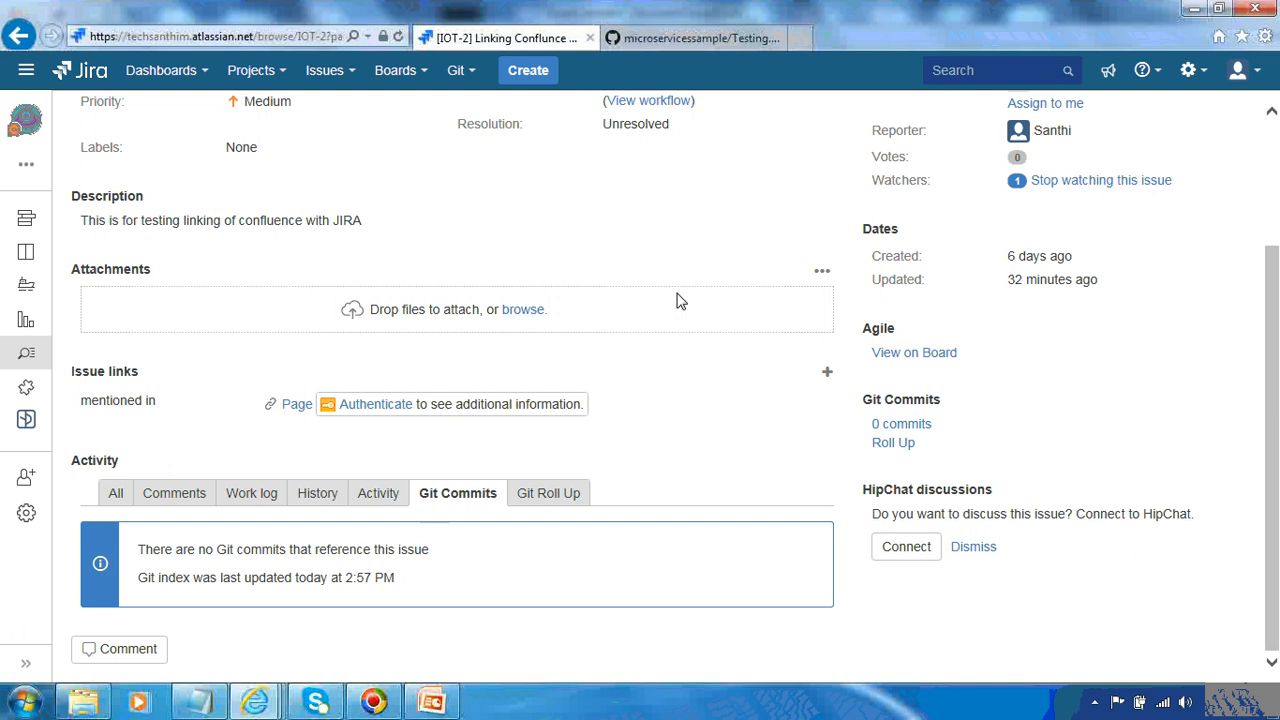
# Open Manage Git repositories and reindex all connected repositories
pyautogui.click(468, 80)
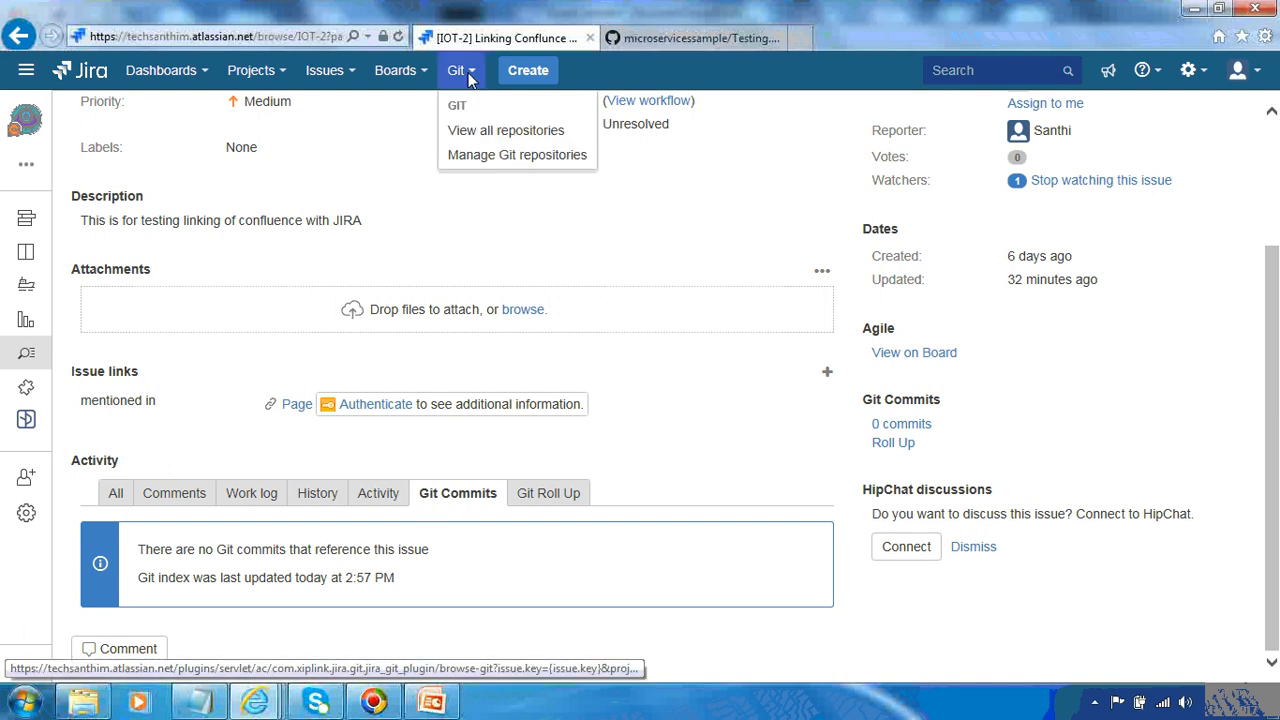
pyautogui.click(472, 156)
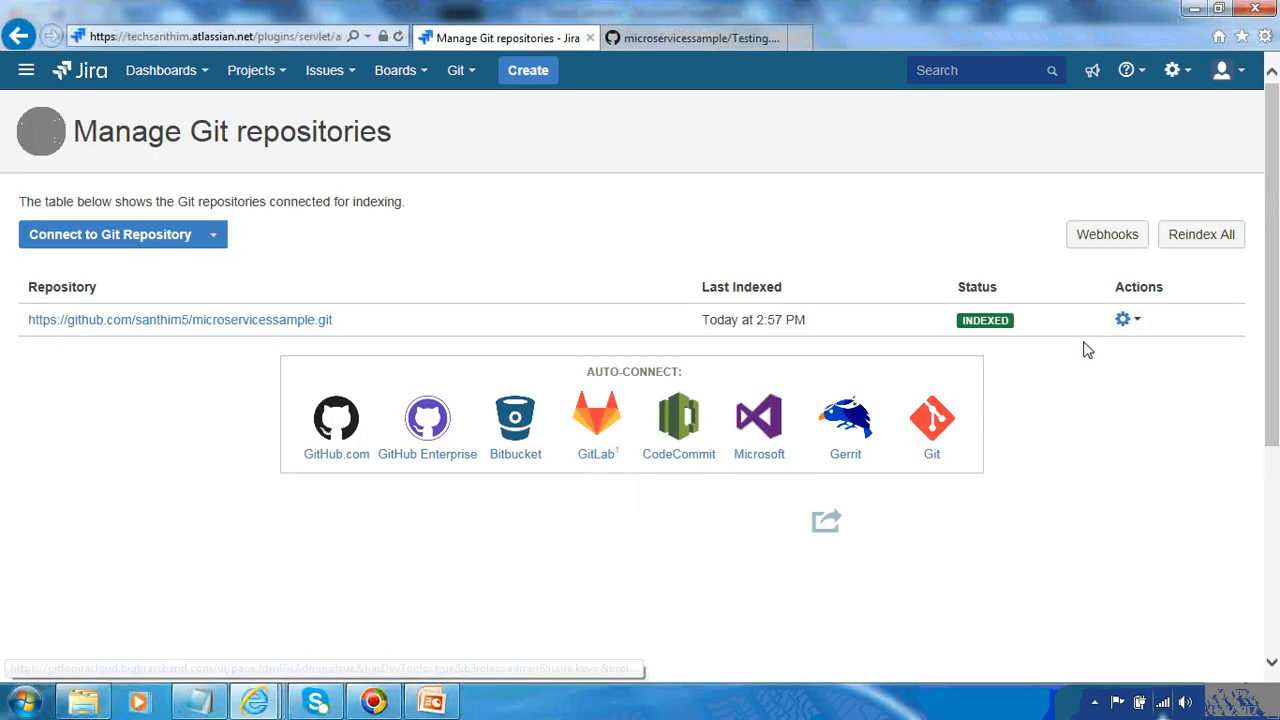
pyautogui.click(1189, 244)
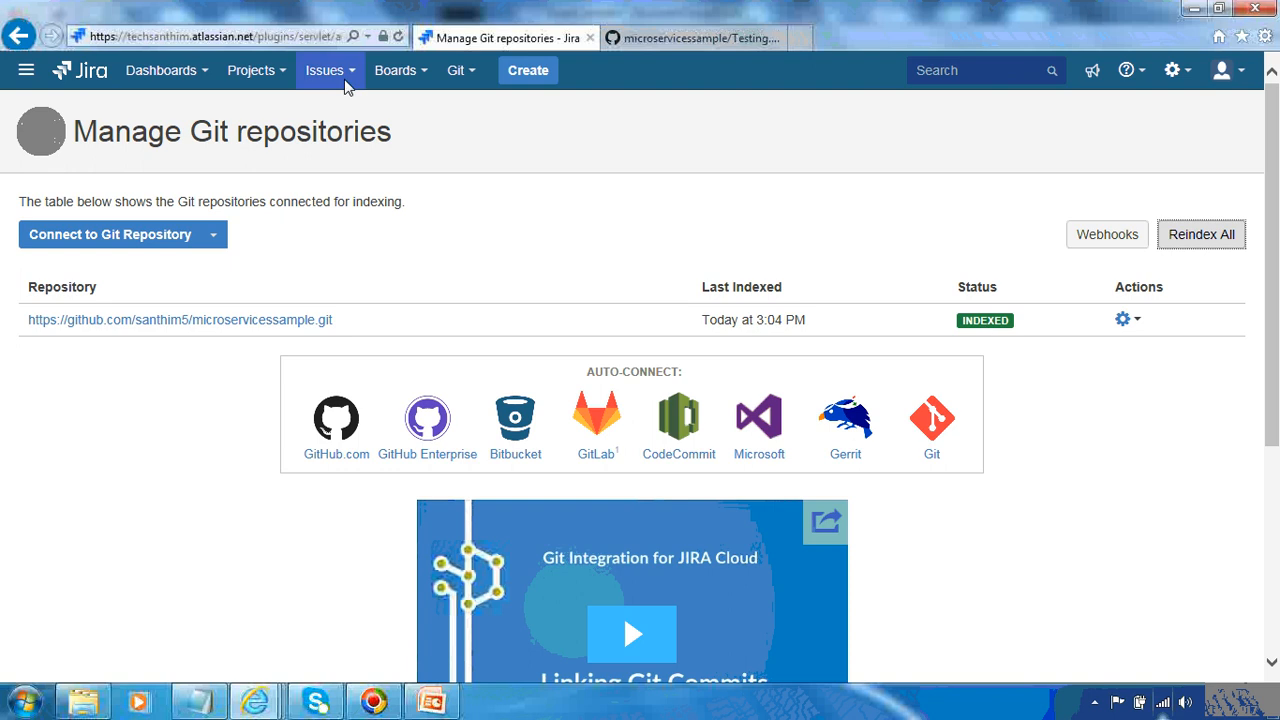
# Search for IOT-2 and open the issue to check for linked commits
pyautogui.click(940, 78)
pyautogui.write('IOT-2')
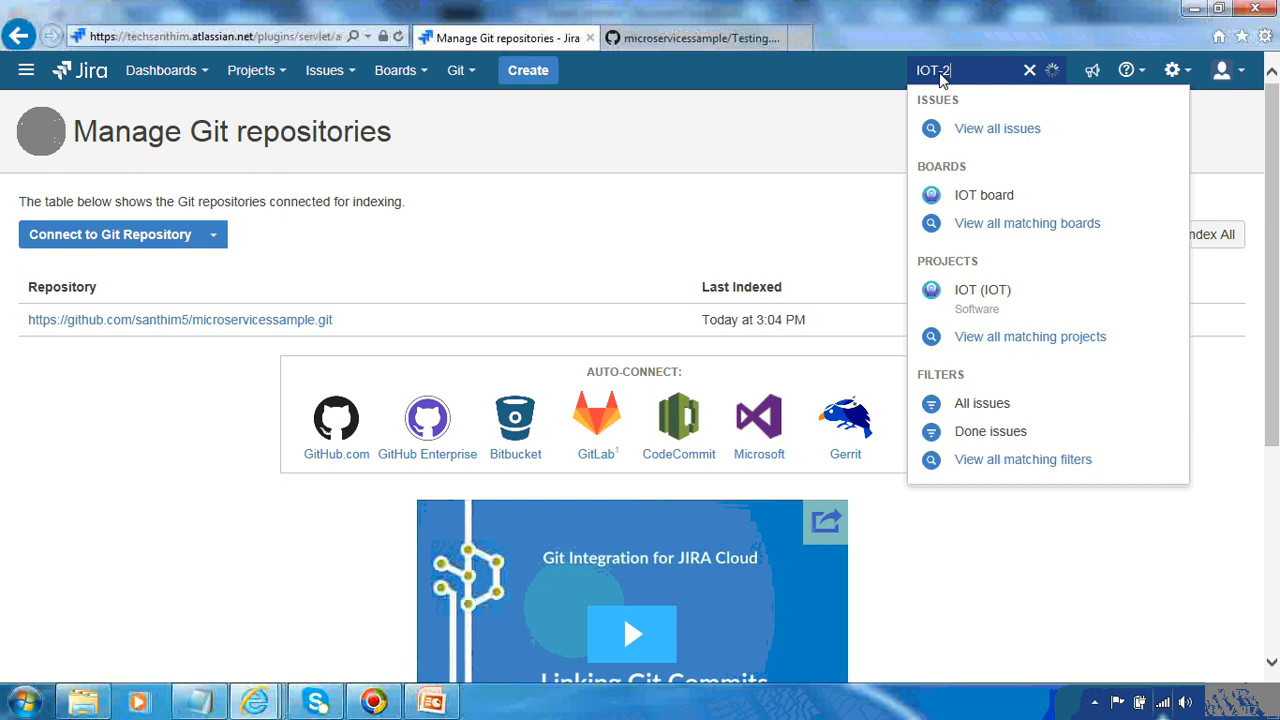
pyautogui.press('Return')
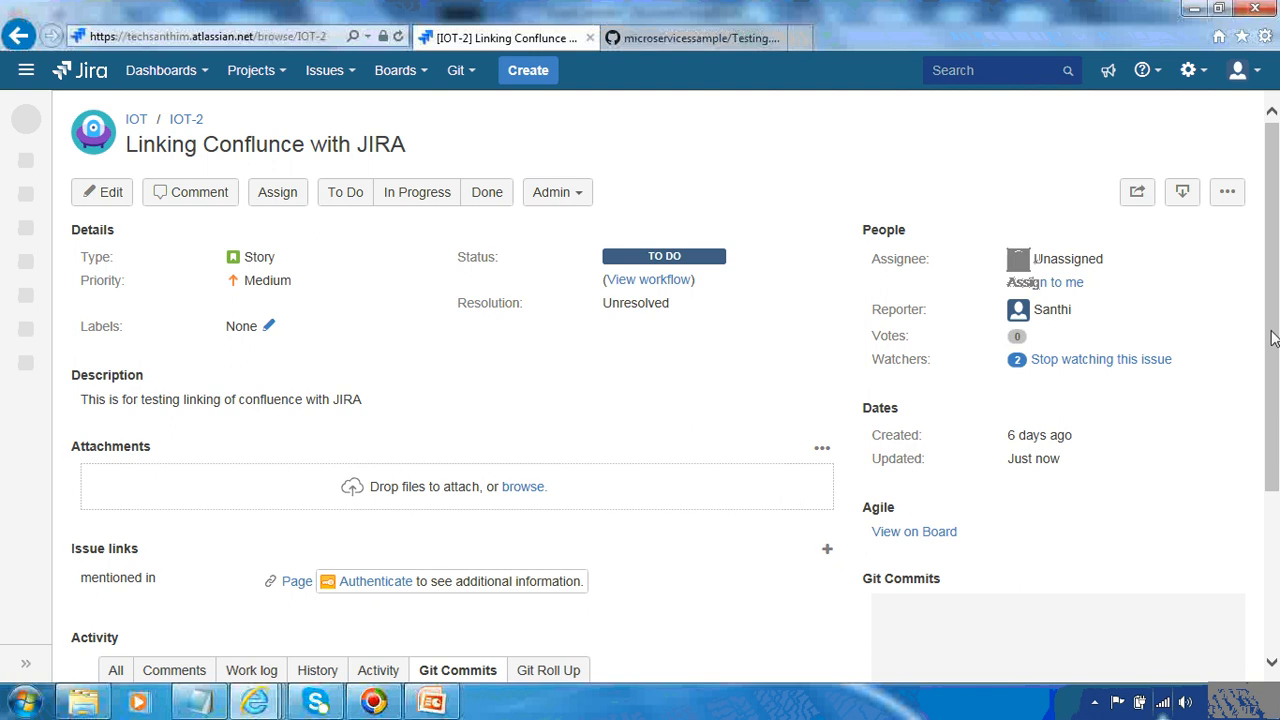
# Review the linked commit under Git Commits and the smart-commit comment on the IOT-2 issue
pyautogui.moveTo(1273, 327); pyautogui.dragTo(1275, 461)
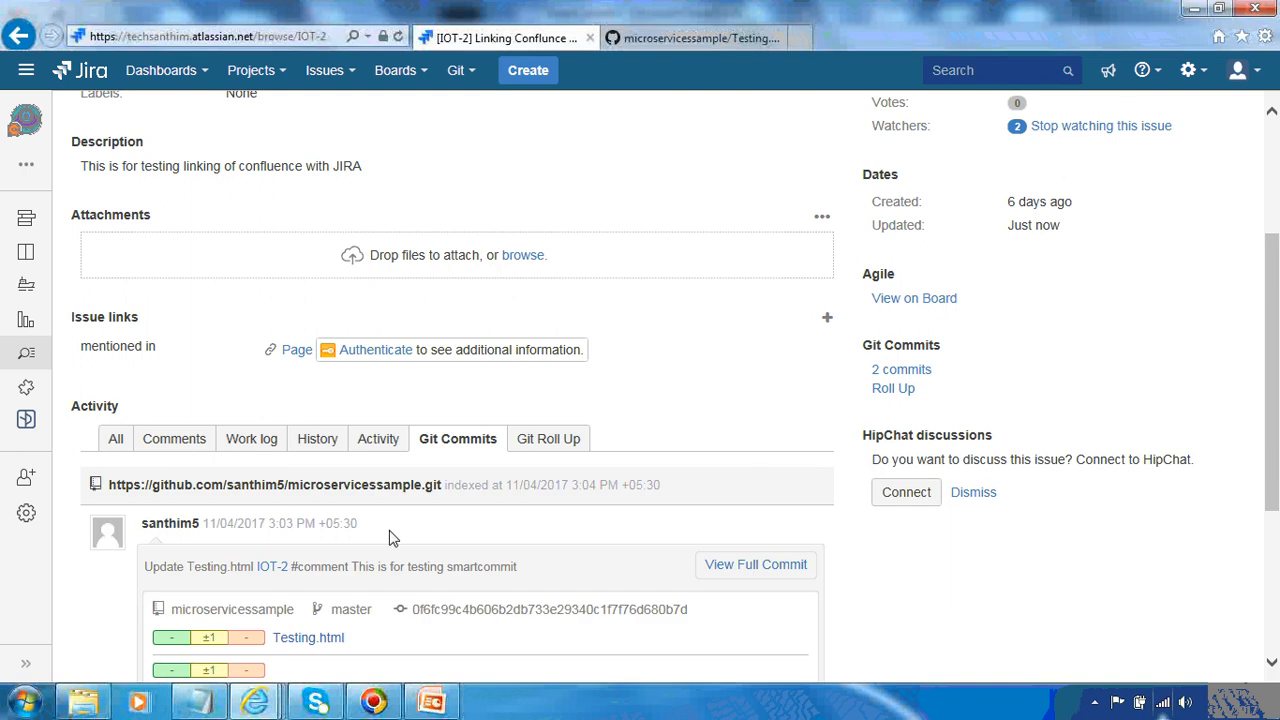
pyautogui.click(196, 447)
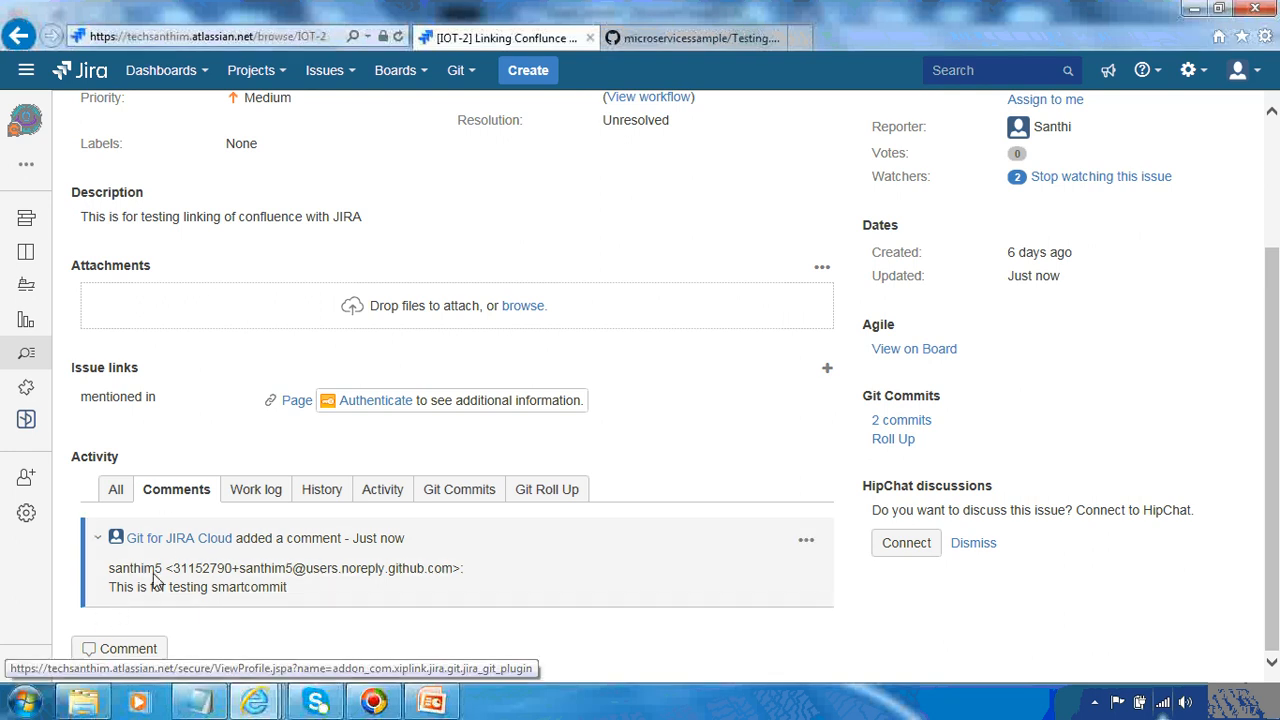
# Edit Testing.html in the GitHub repository, appending the word 'time' to line 4
pyautogui.click(658, 39)
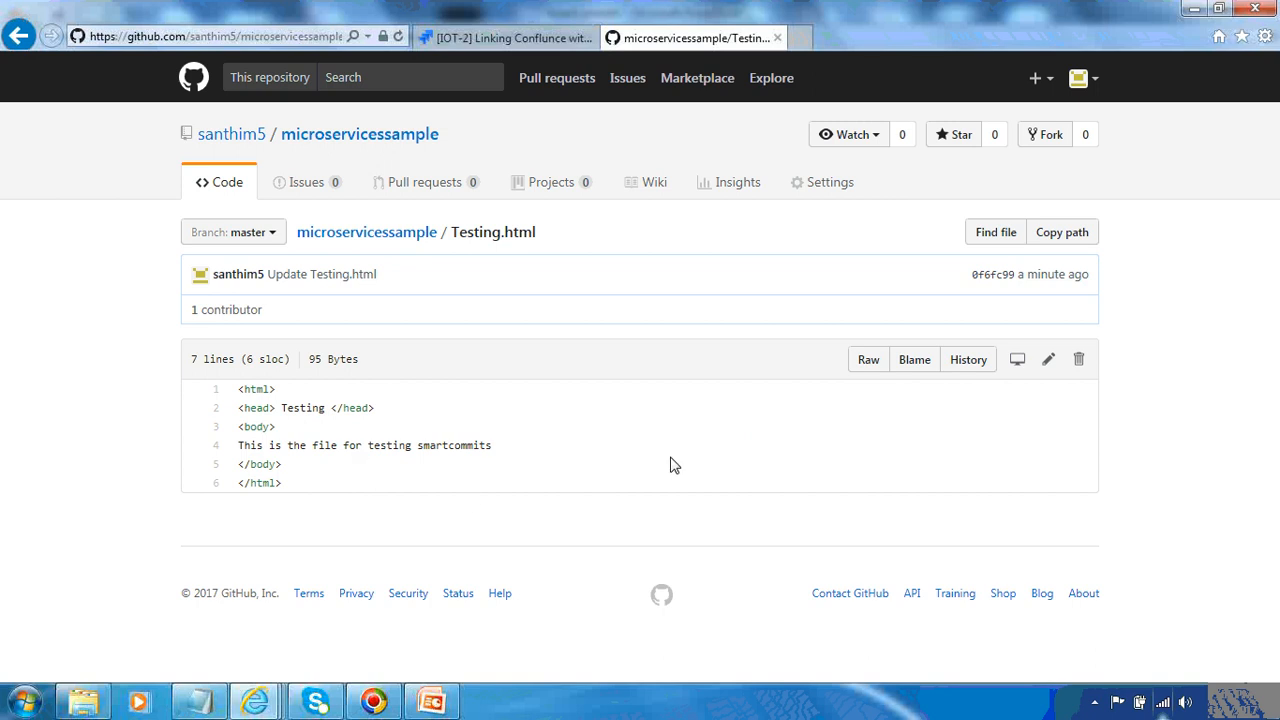
pyautogui.click(1048, 362)
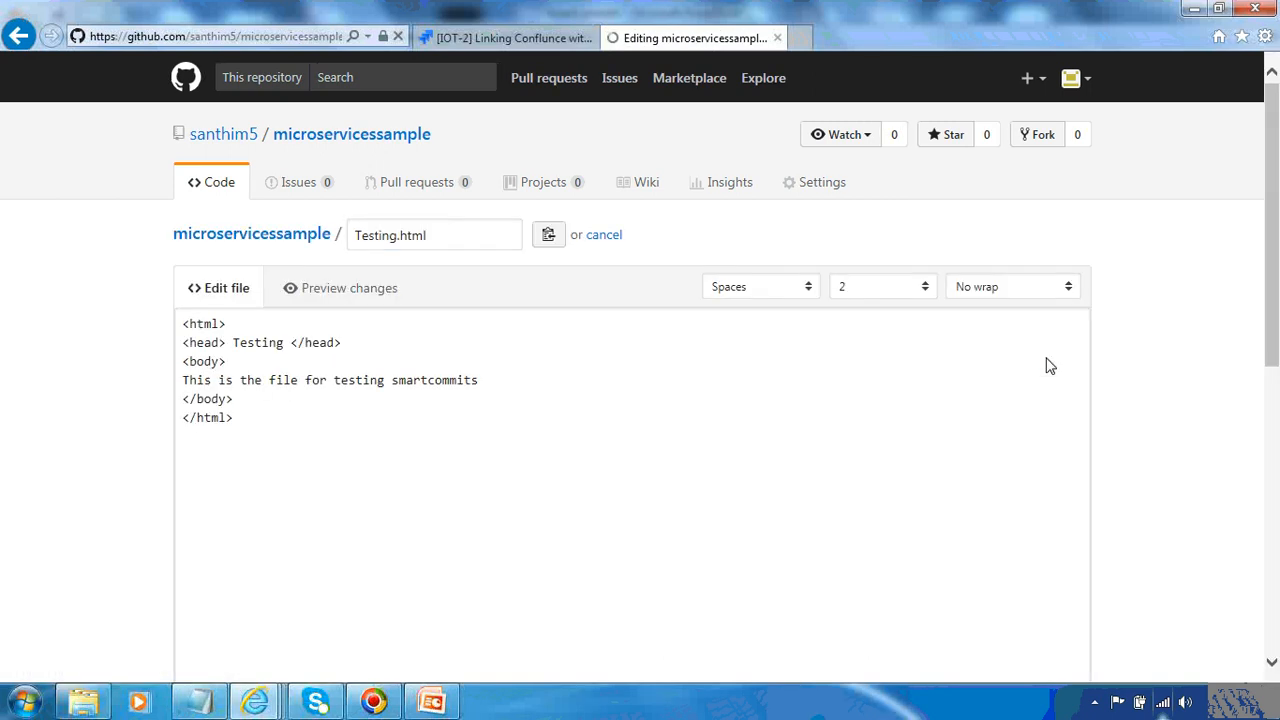
pyautogui.click(489, 373)
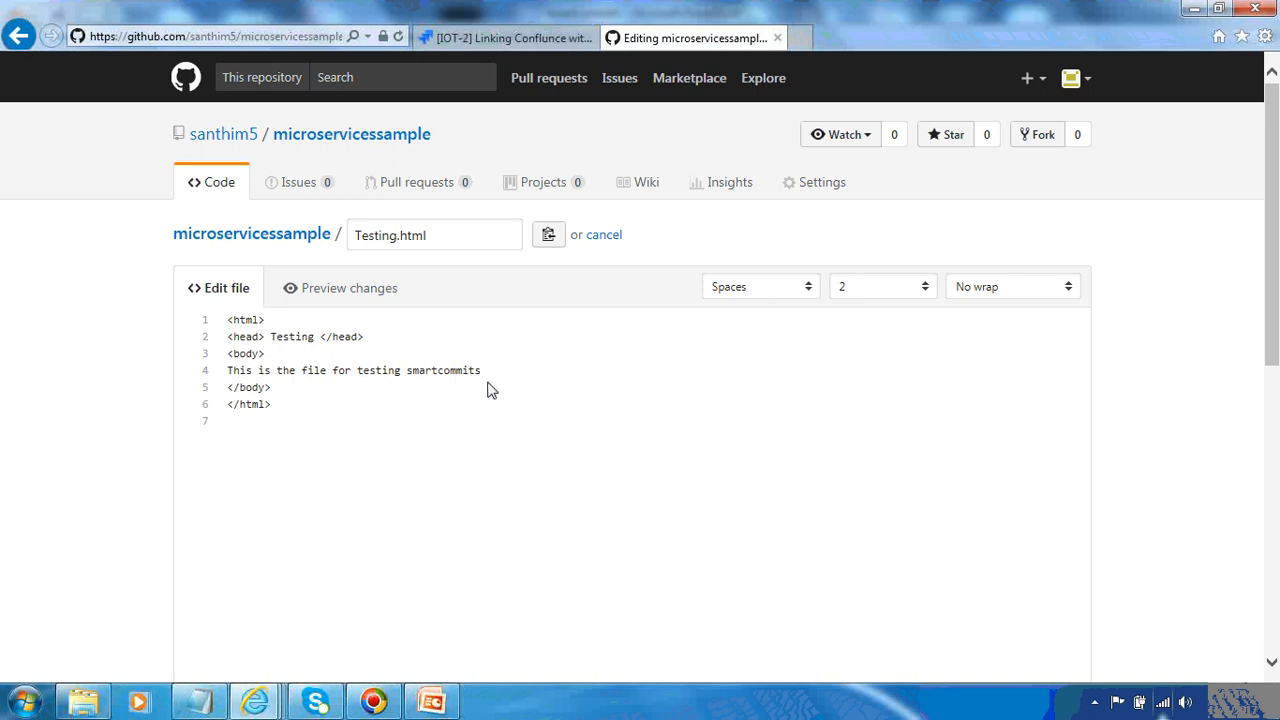
pyautogui.write('time')
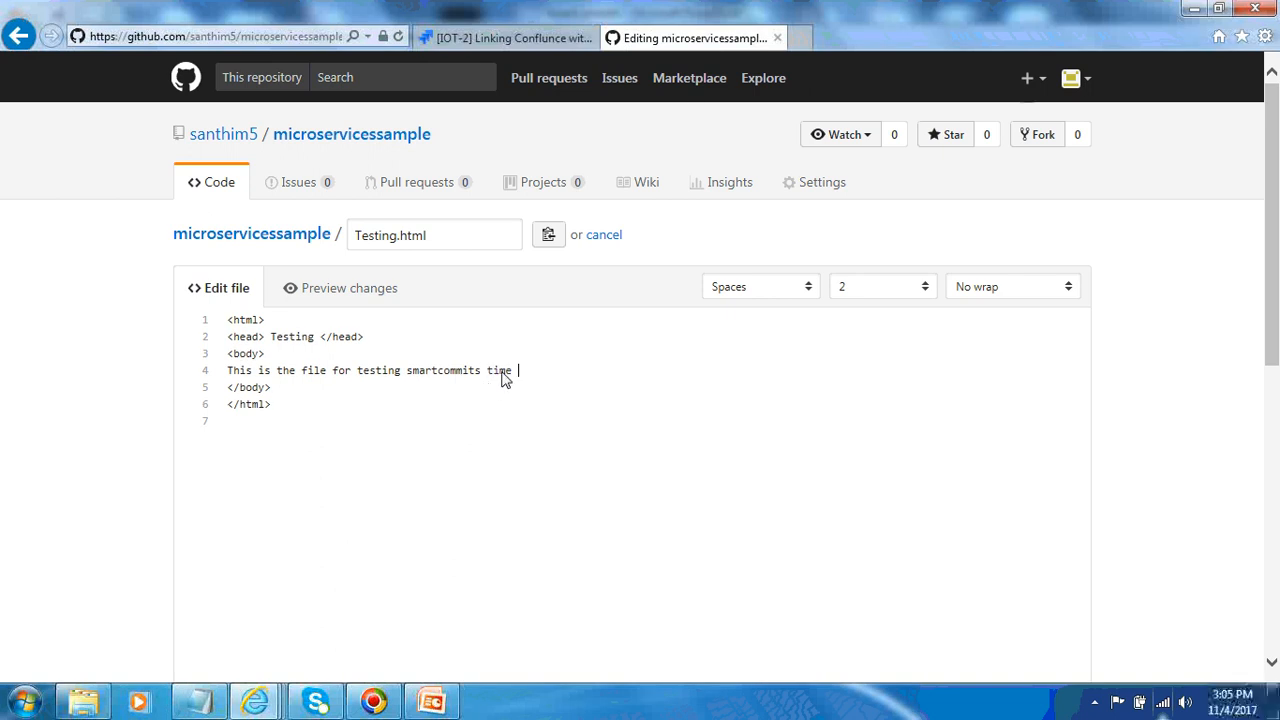
# Commit directly to master with the description 'IOT-2 #time 1w 2d 3h 40m This is for time logged'
pyautogui.moveTo(1273, 302); pyautogui.dragTo(1273, 588)
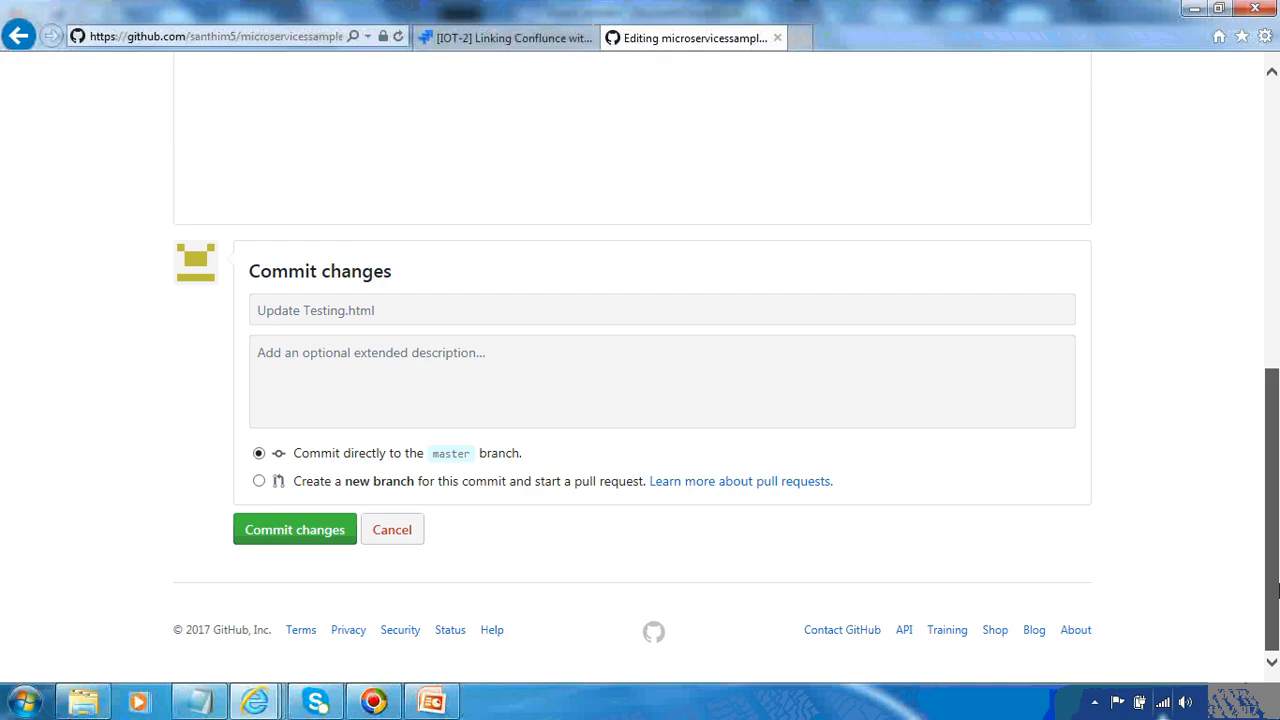
pyautogui.click(546, 369)
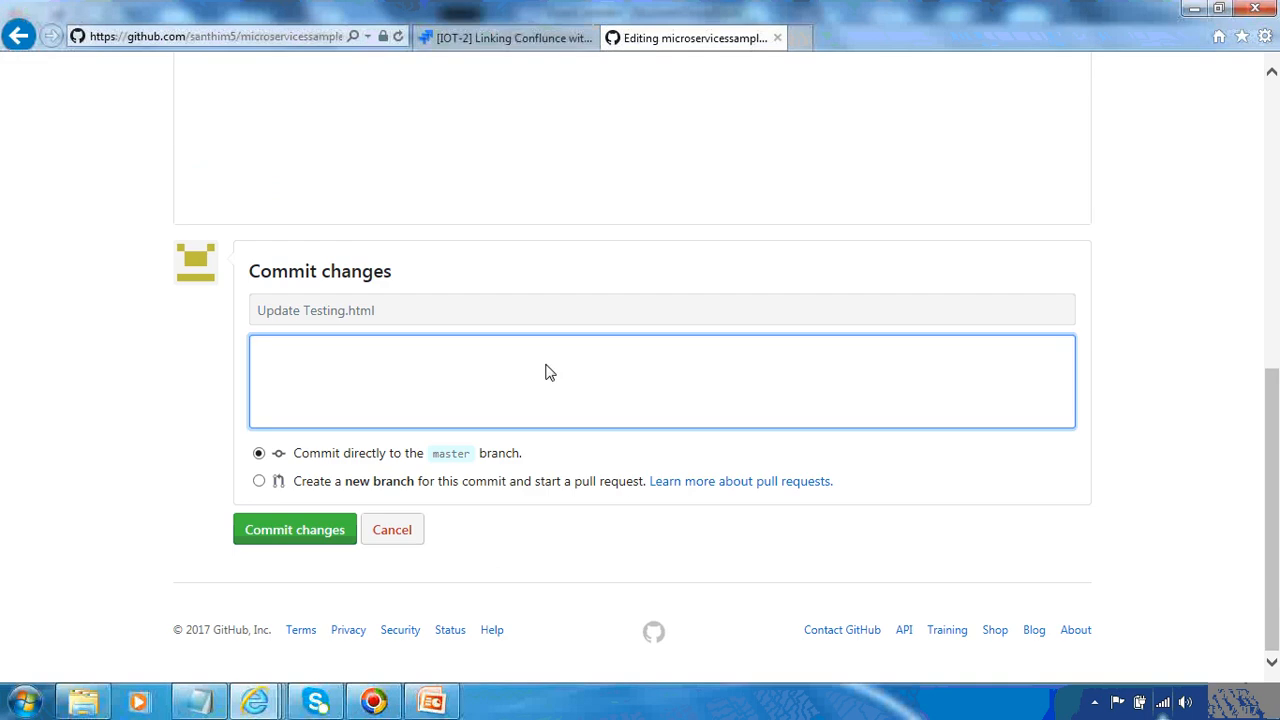
pyautogui.write('IOT-2')
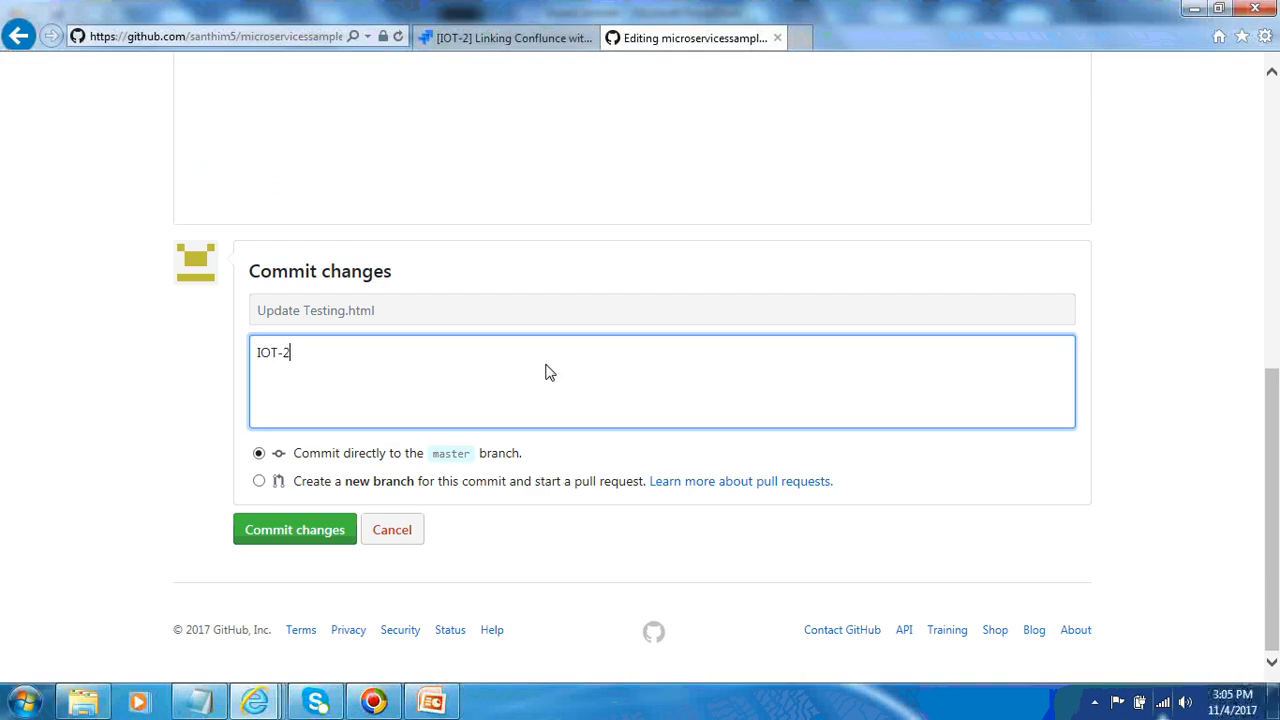
pyautogui.write(' #time 1w 2d 3h 40')
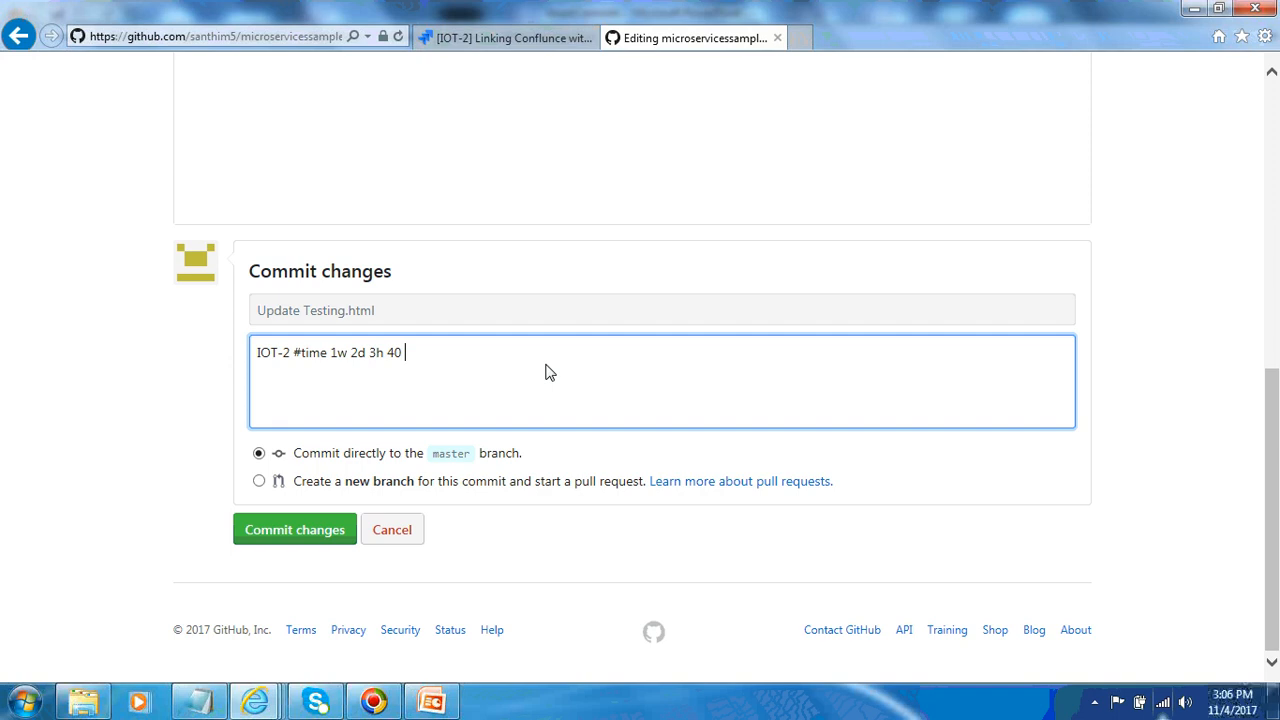
pyautogui.write('m This is for time logged')
pyautogui.click(300, 540)
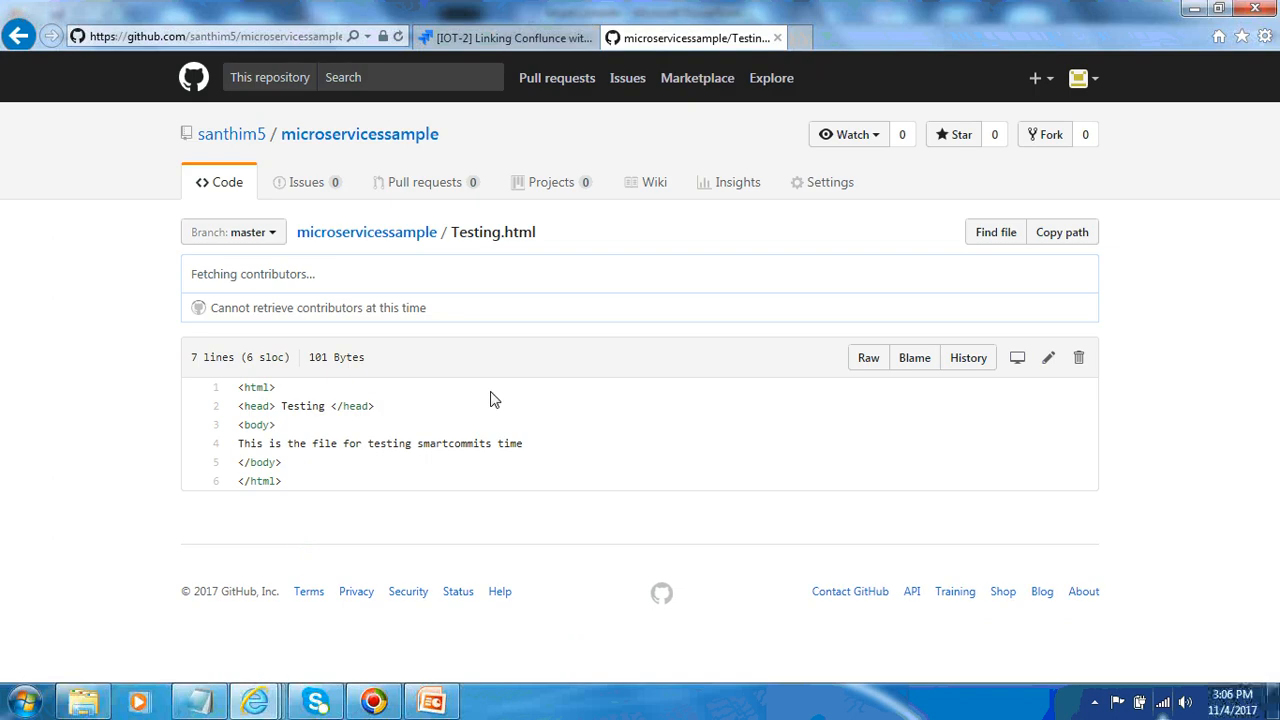
# Refresh the IOT-2 issue page and check its Git Commits tab
pyautogui.click(516, 42)
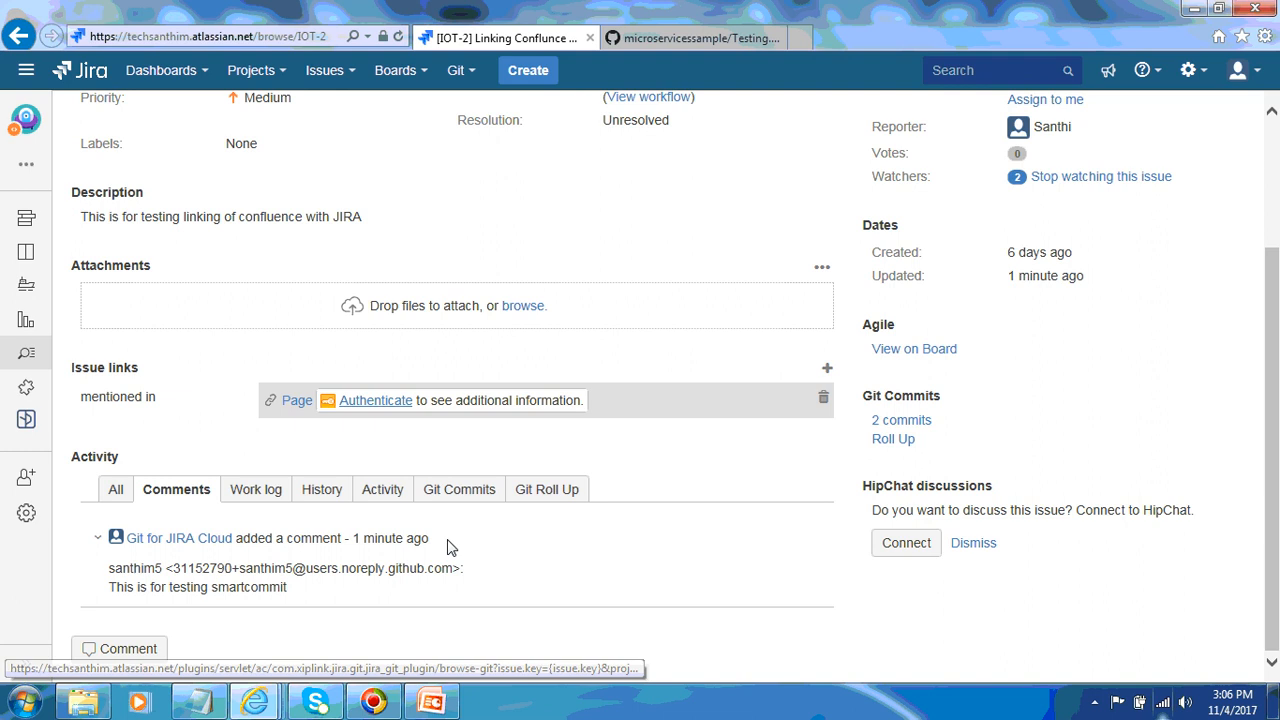
pyautogui.click(466, 489)
pyautogui.click(328, 37)
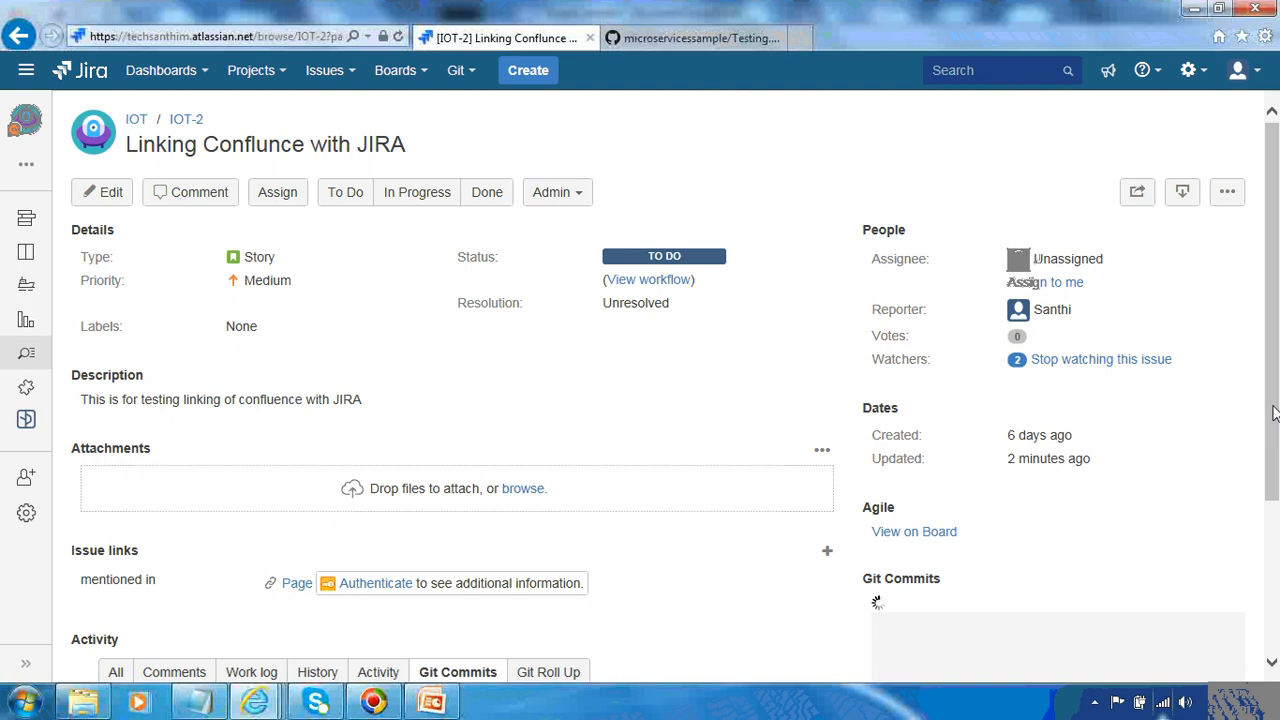
pyautogui.moveTo(1272, 391); pyautogui.dragTo(700, 194)
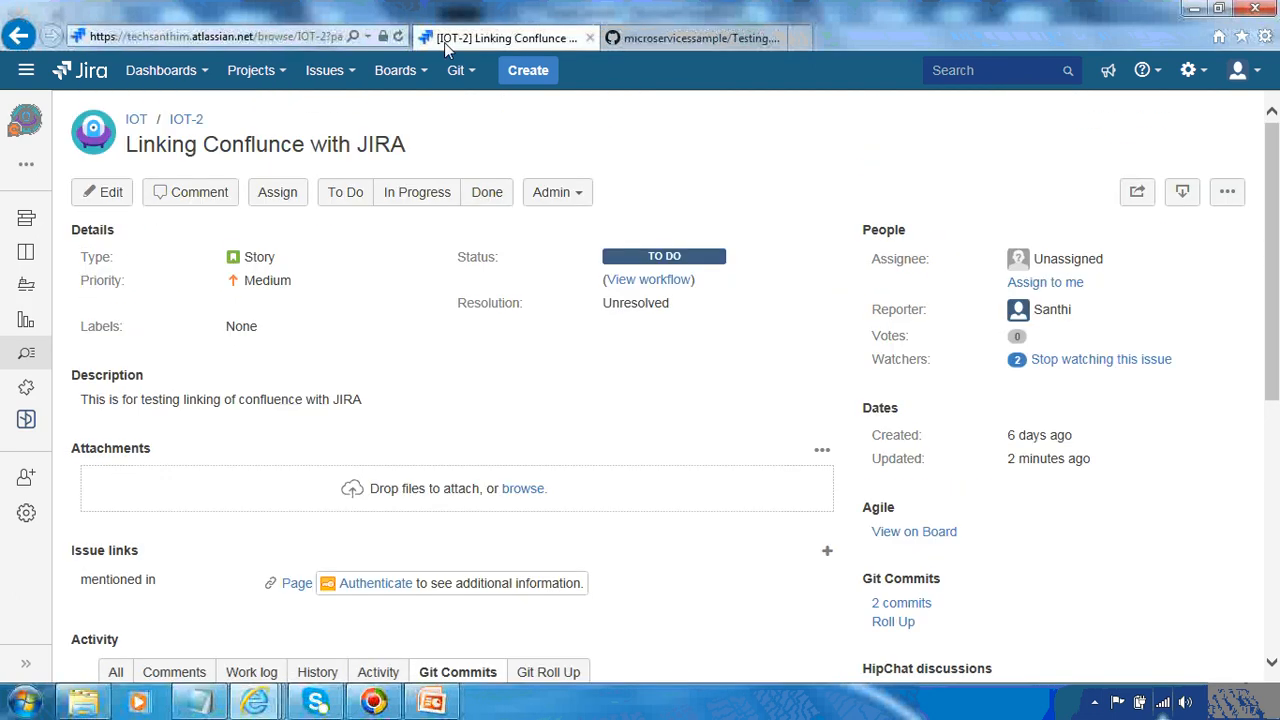
# Open Manage Git repositories and reindex all connected repositories
pyautogui.click(468, 69)
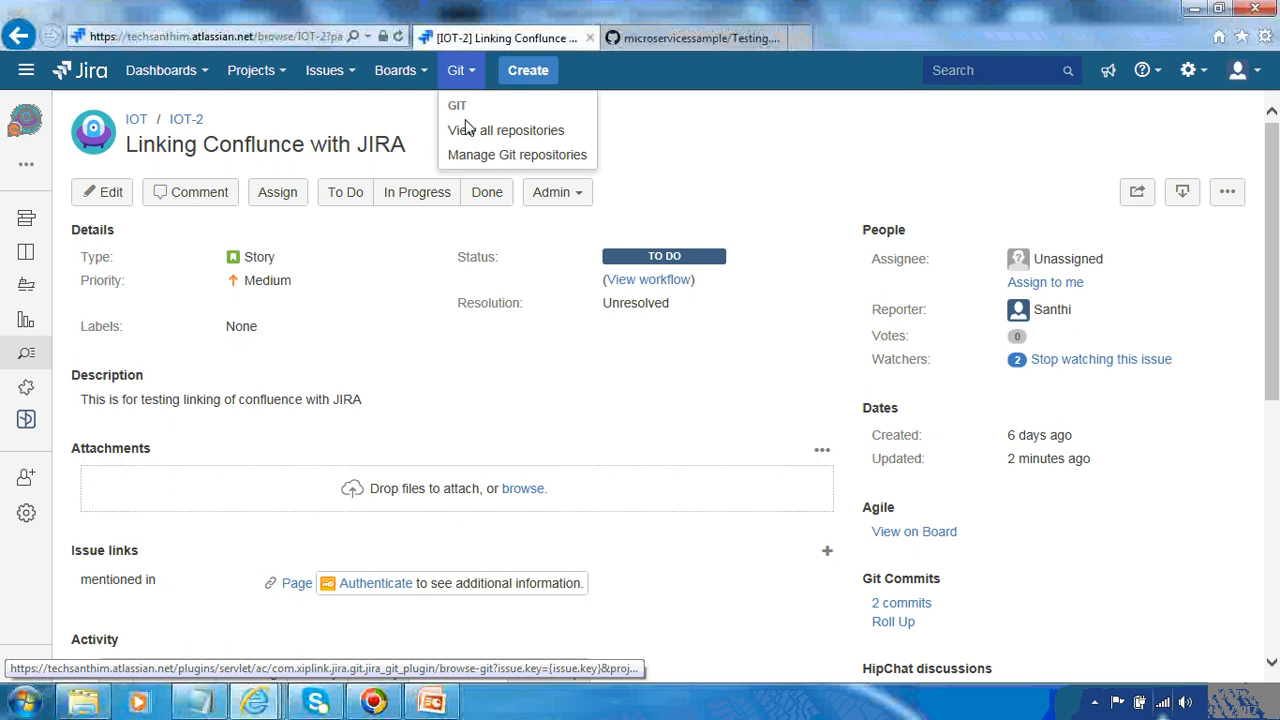
pyautogui.click(466, 155)
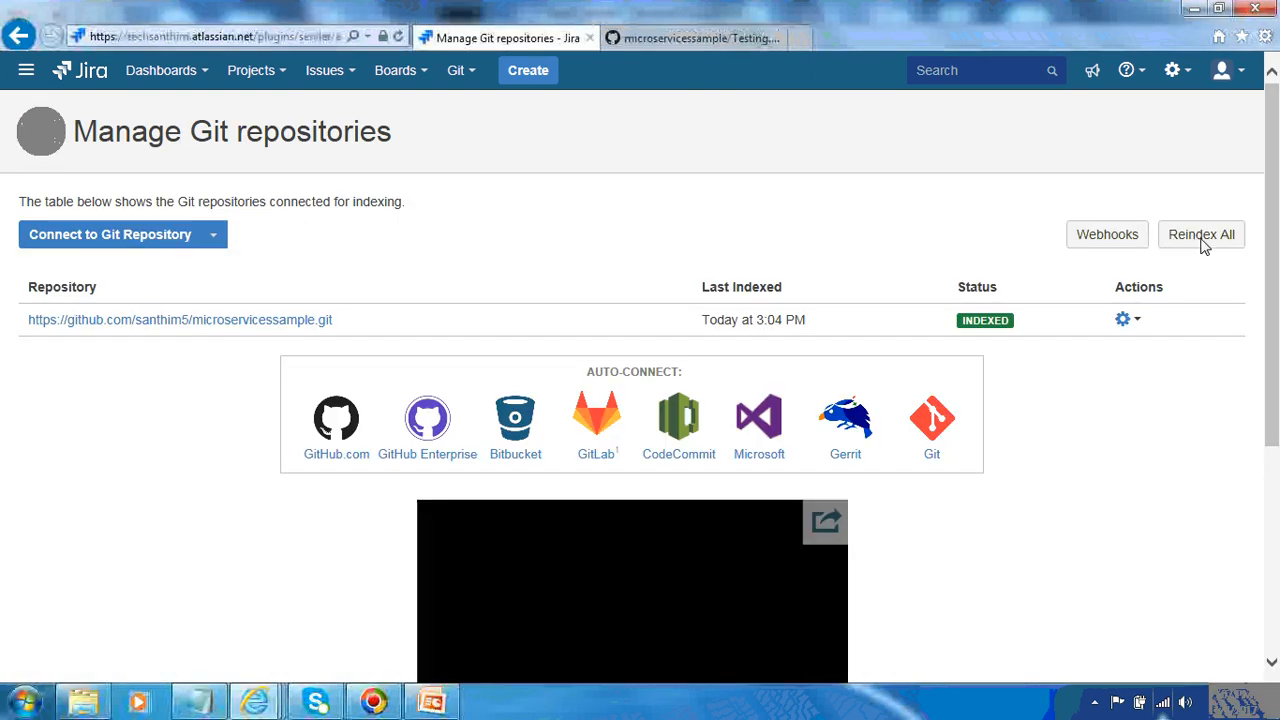
pyautogui.click(1203, 236)
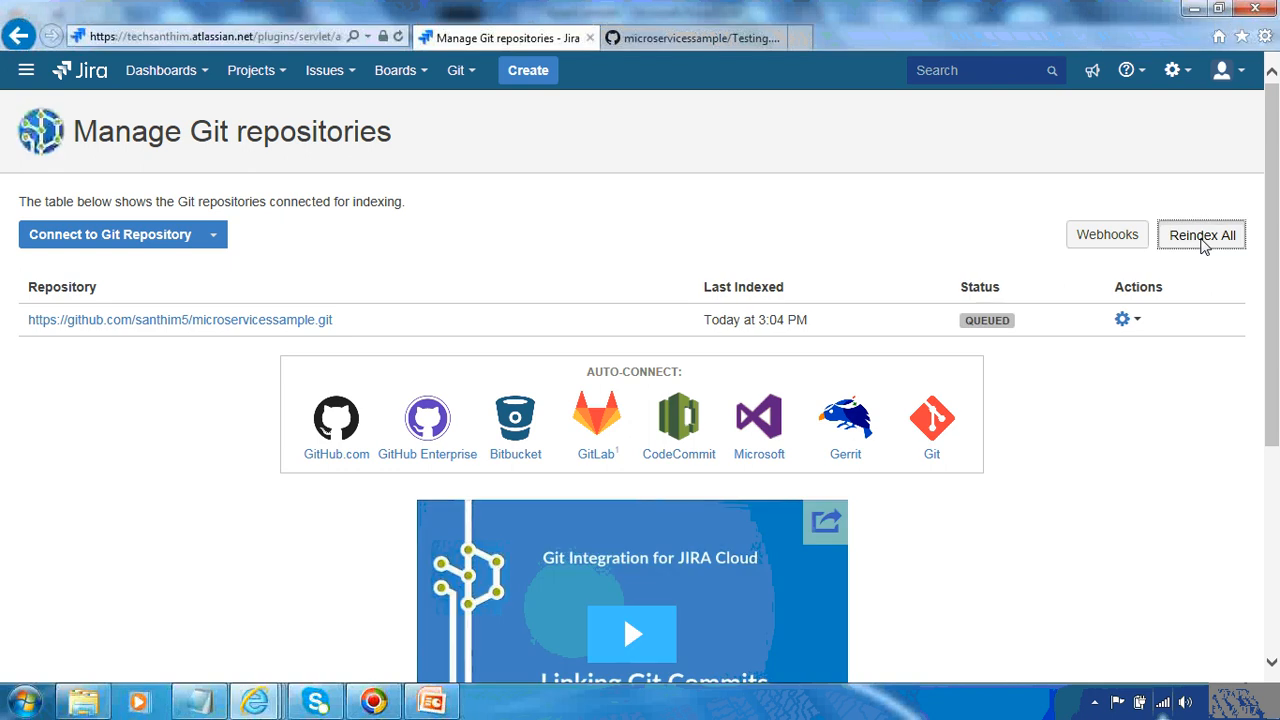
pyautogui.click(1202, 241)
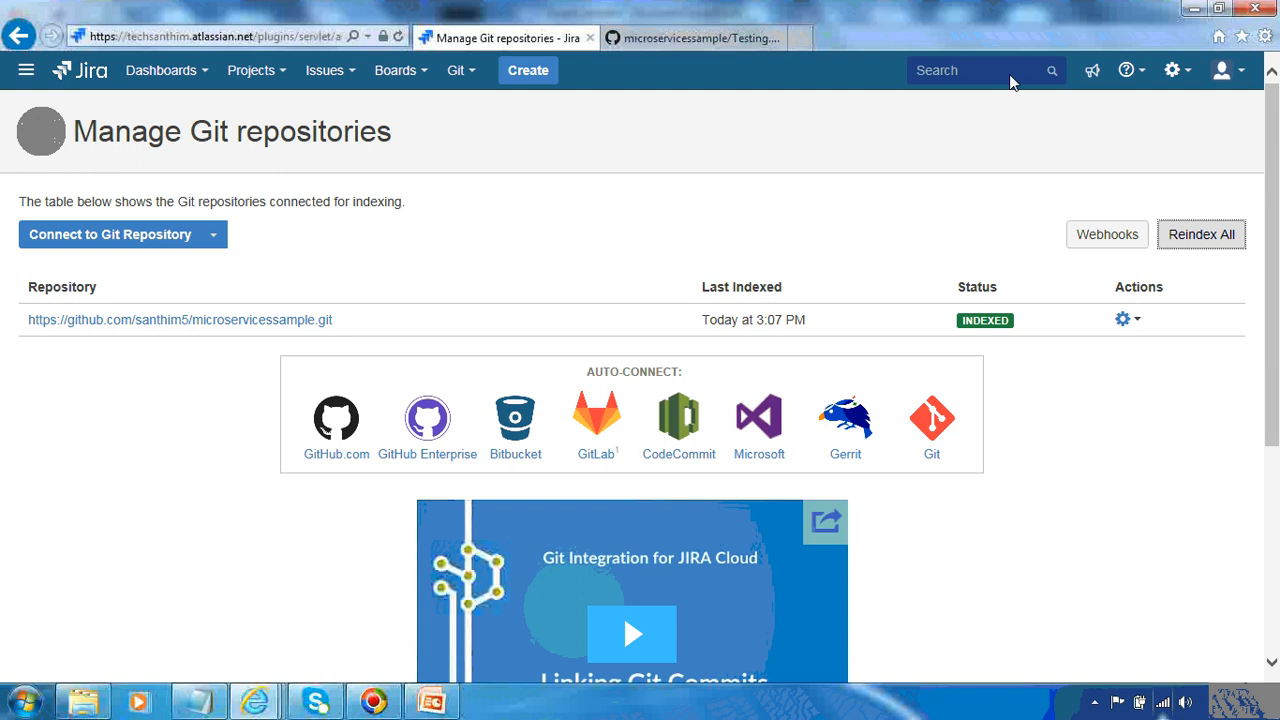
# Search for IOT-2 and open the issue
pyautogui.click(976, 80)
pyautogui.write('IO')
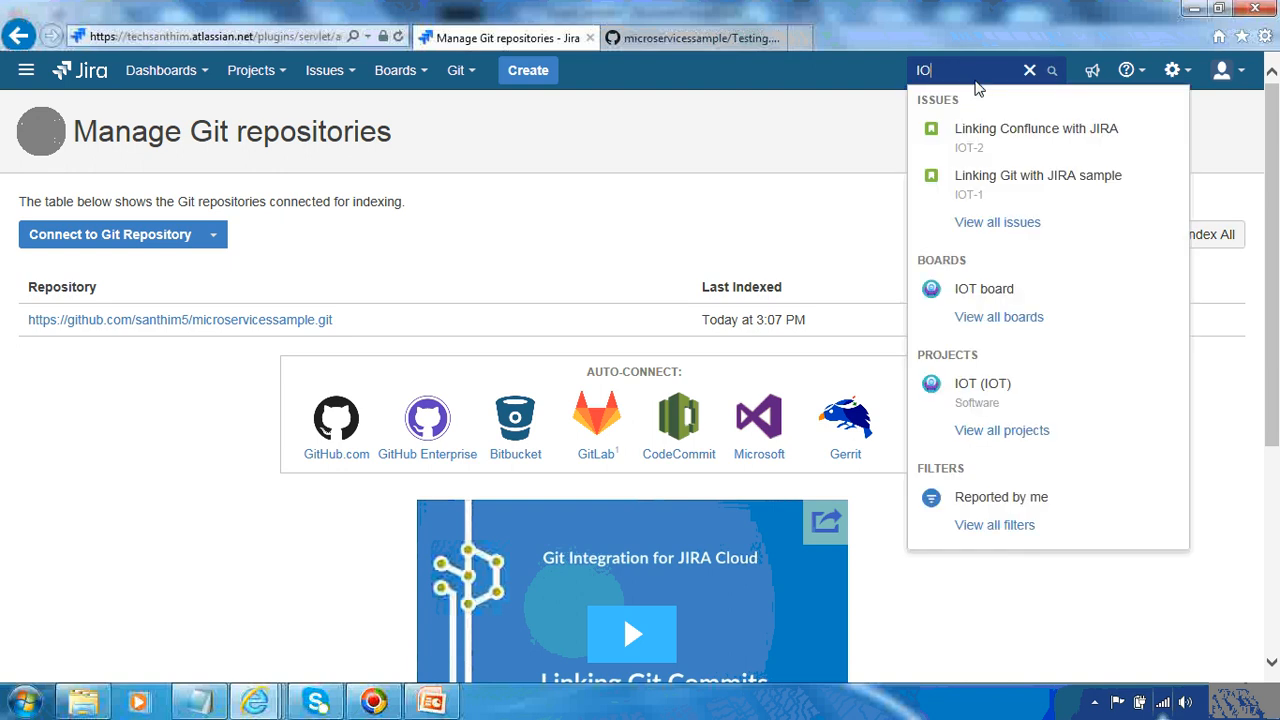
pyautogui.write('T-2')
pyautogui.press('Return')
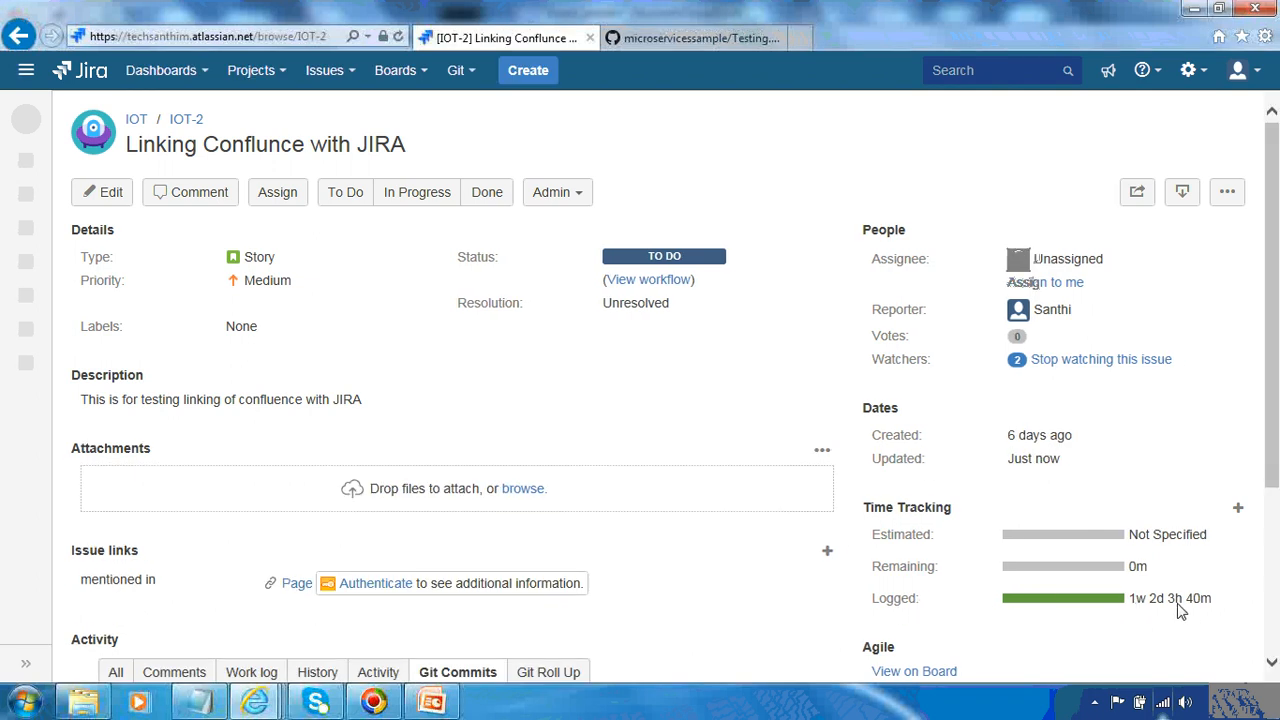
# Review the issue's logged time tracking, Git commits, comments and work log entries
pyautogui.moveTo(1200, 608)
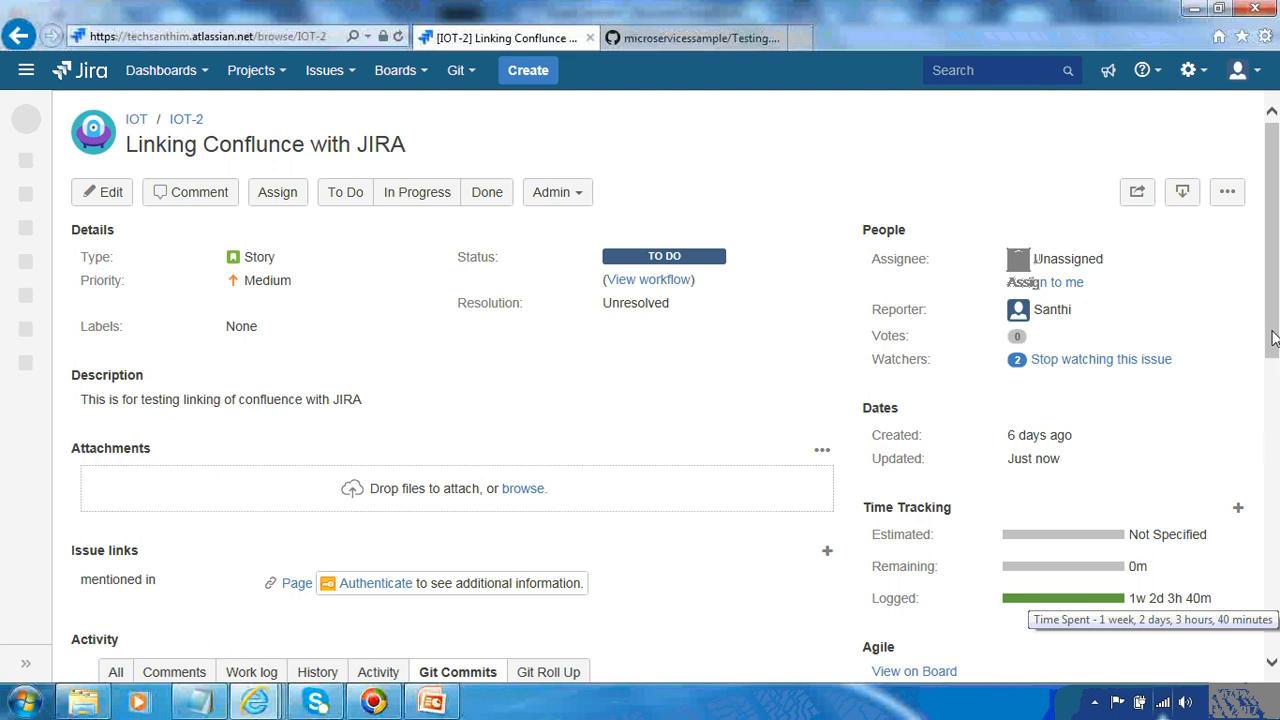
pyautogui.scroll(-3, 1263, 287)
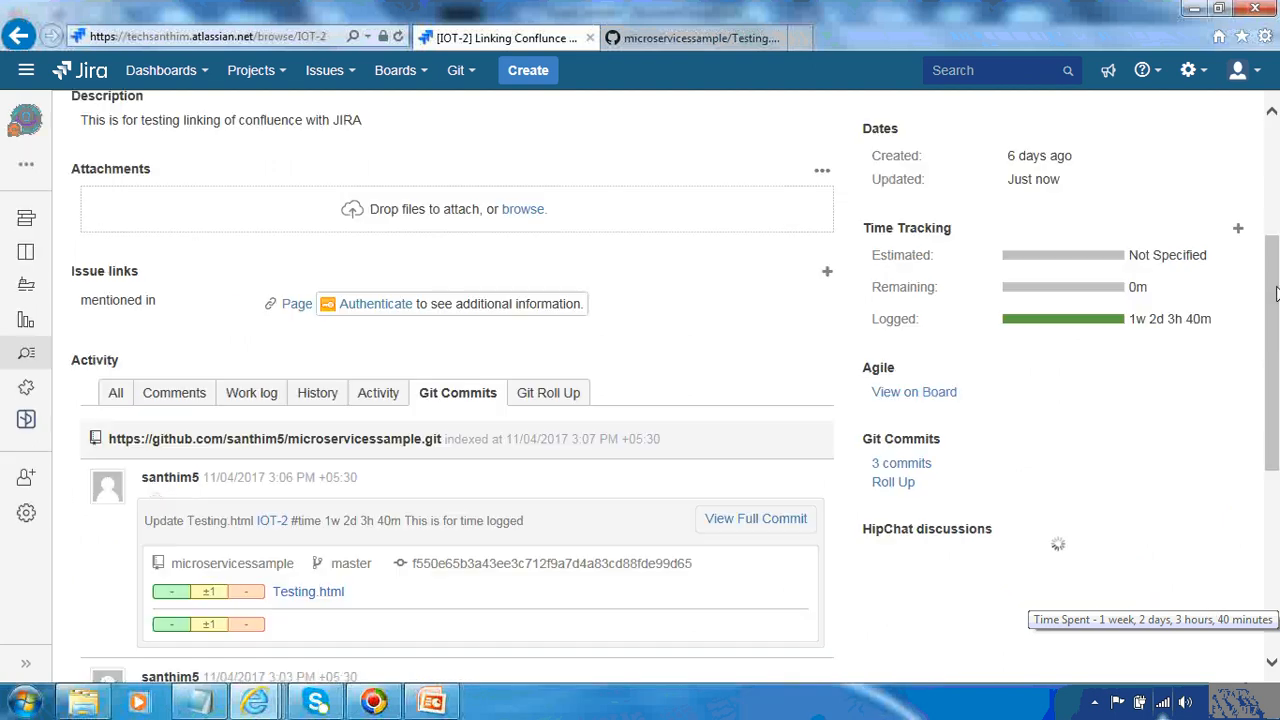
pyautogui.click(178, 402)
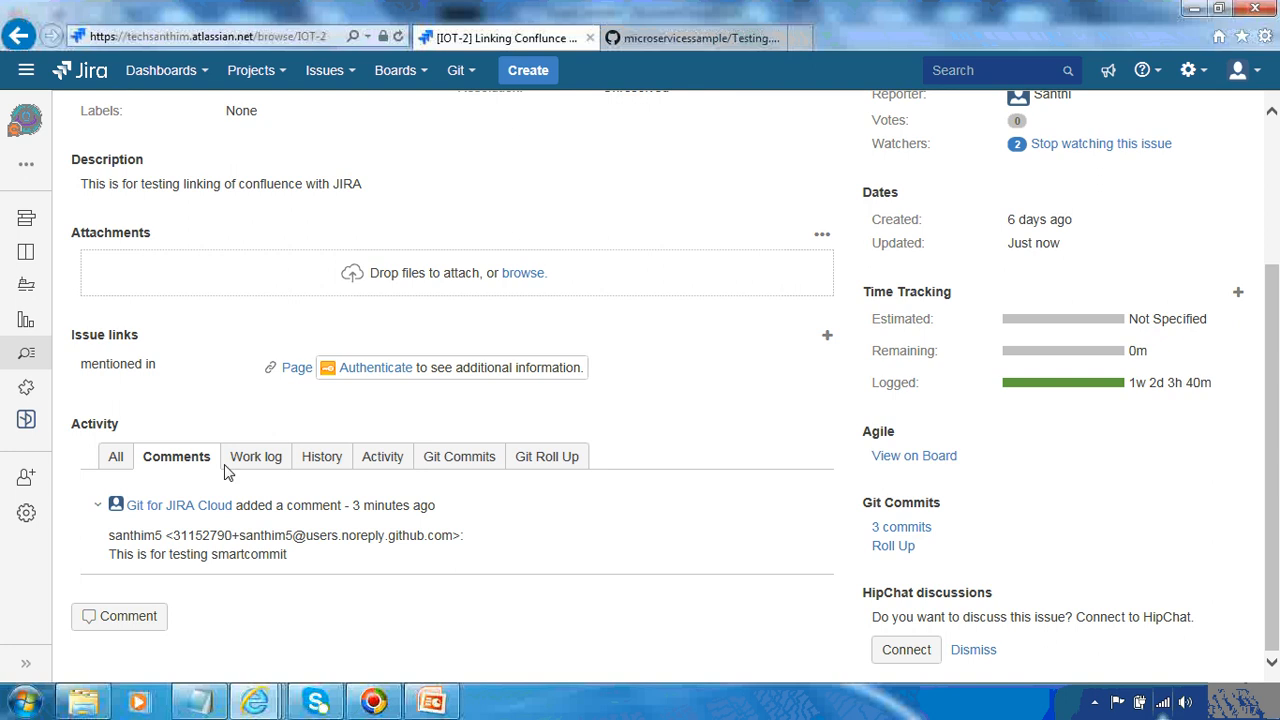
pyautogui.click(238, 38)
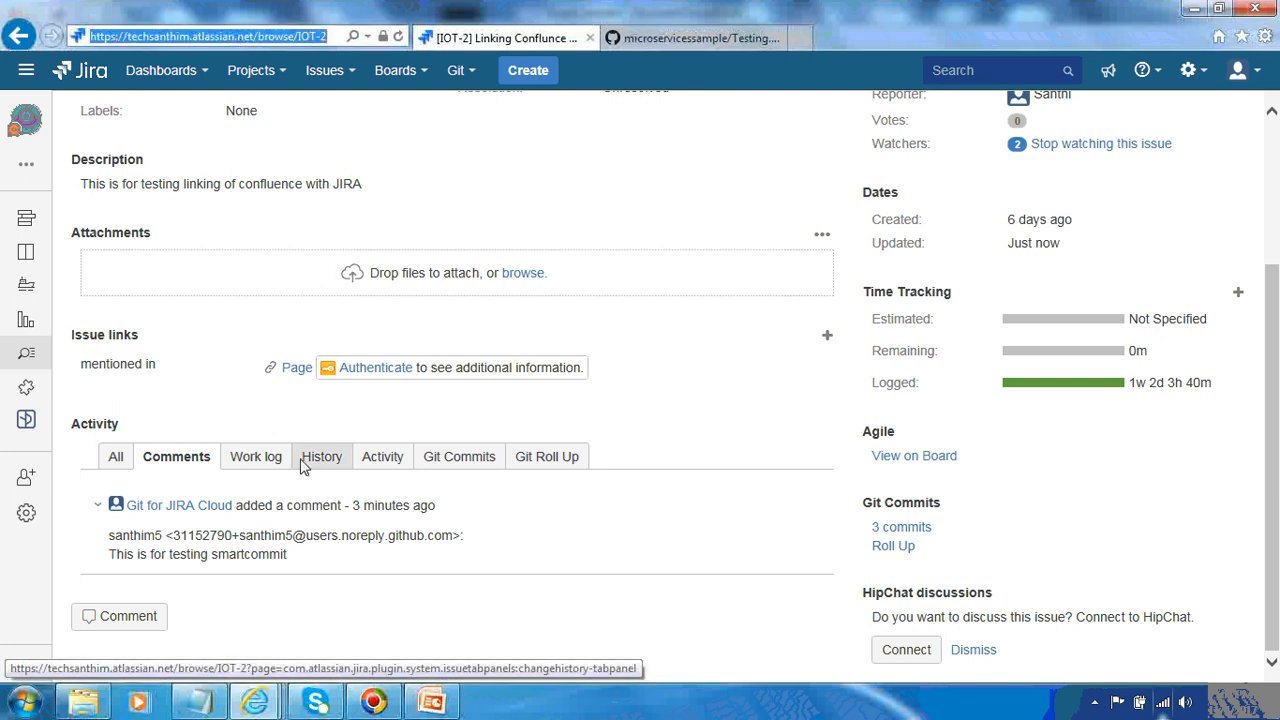
pyautogui.click(268, 459)
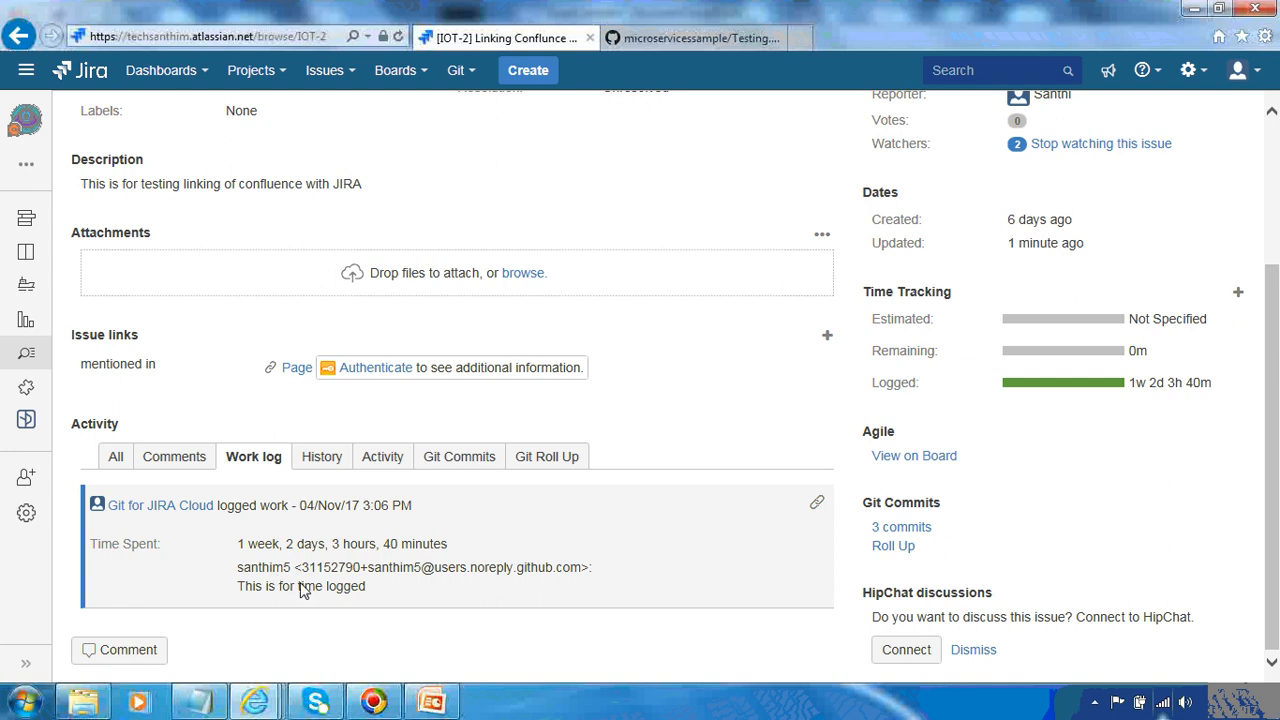
# View the IOT-2 issue's workflow diagram and close it
pyautogui.click(664, 41)
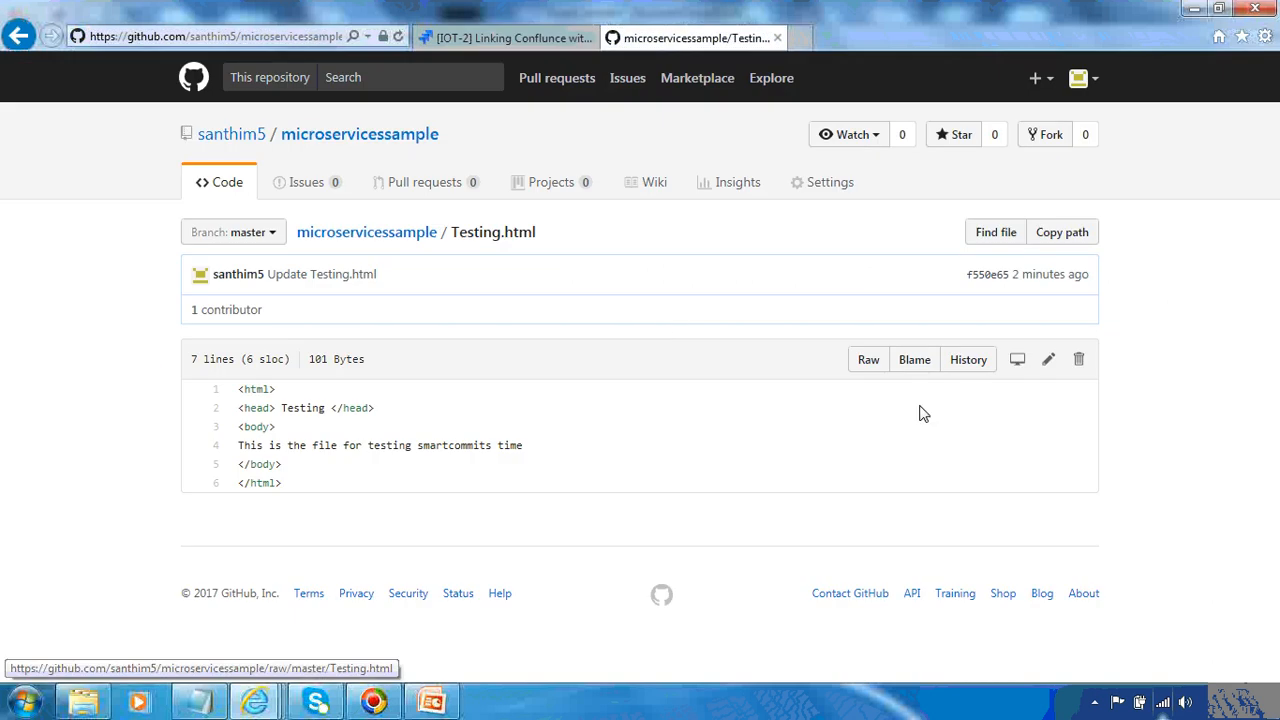
pyautogui.click(502, 38)
pyautogui.scroll(3, 770, 206)
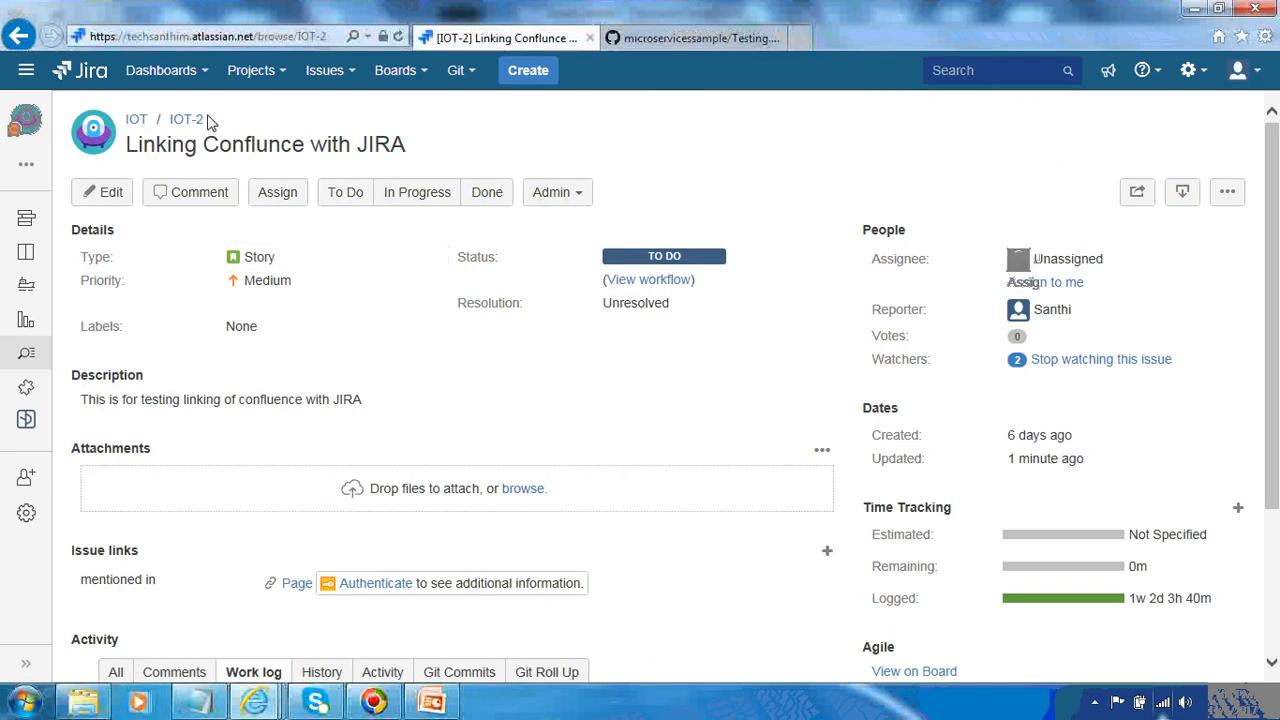
pyautogui.click(652, 283)
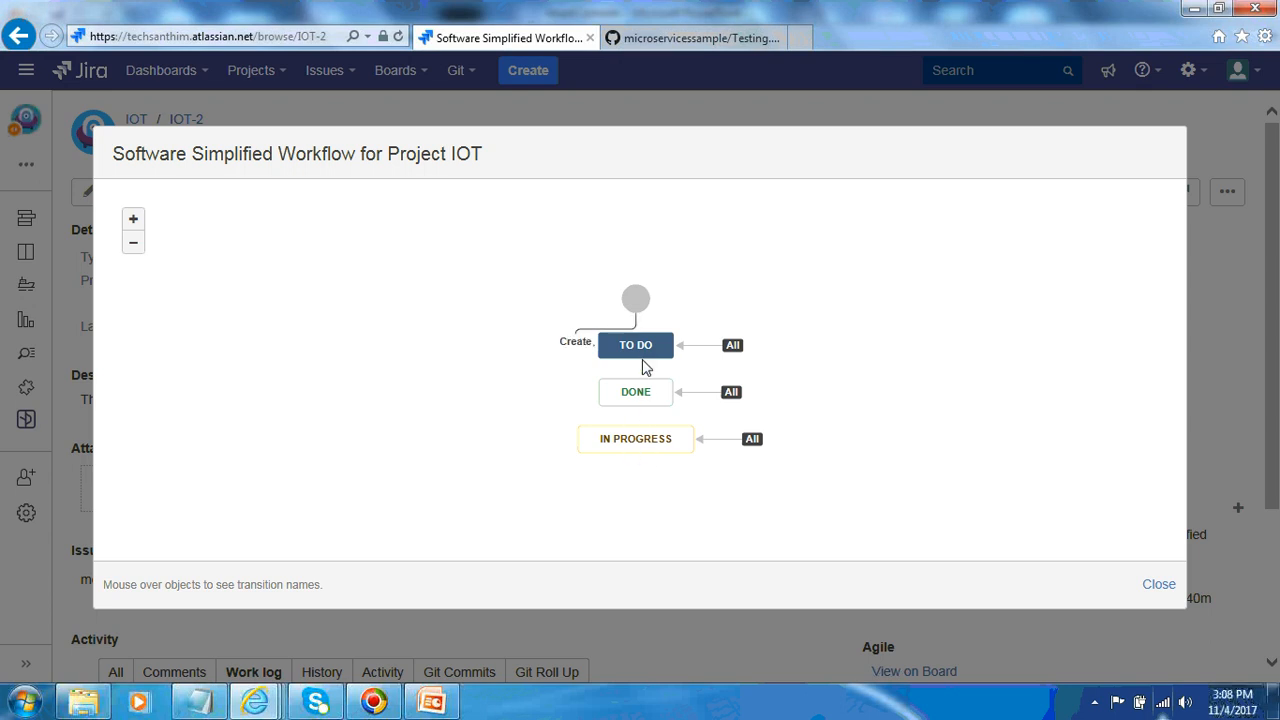
pyautogui.click(1157, 588)
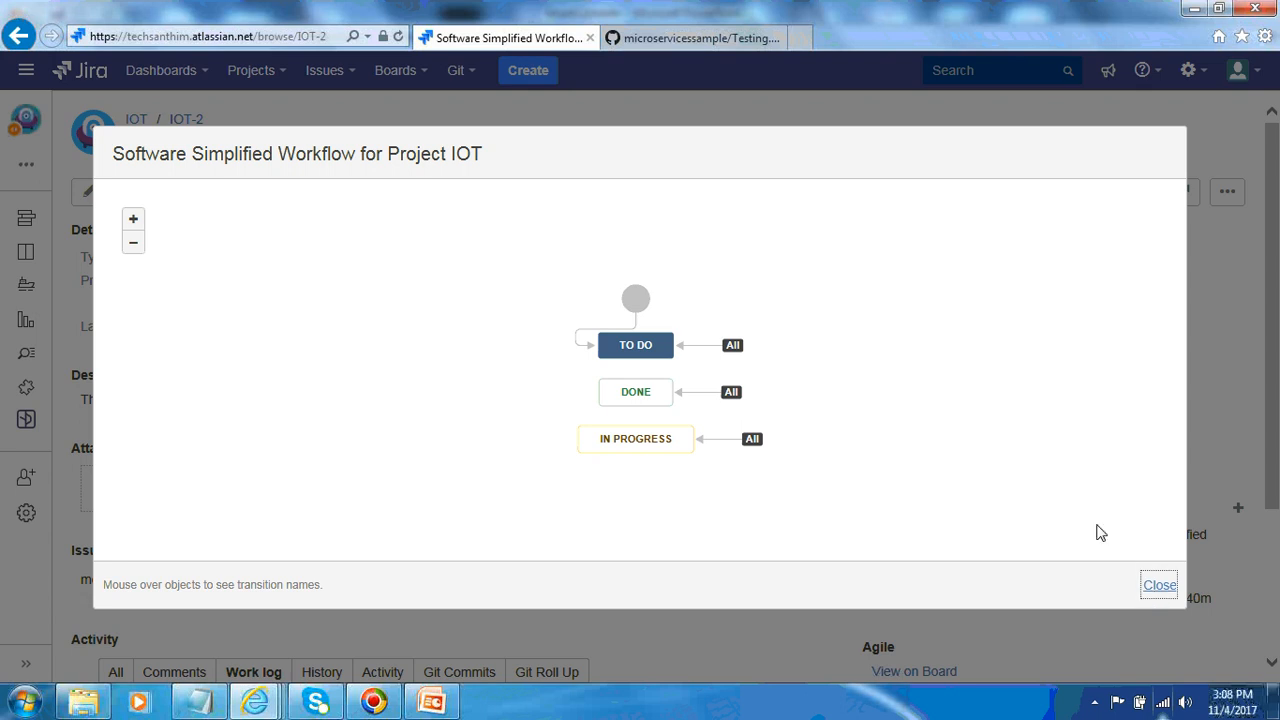
# Edit Testing.html on GitHub, replacing 'time' on line 4 with 'transition'
pyautogui.click(718, 44)
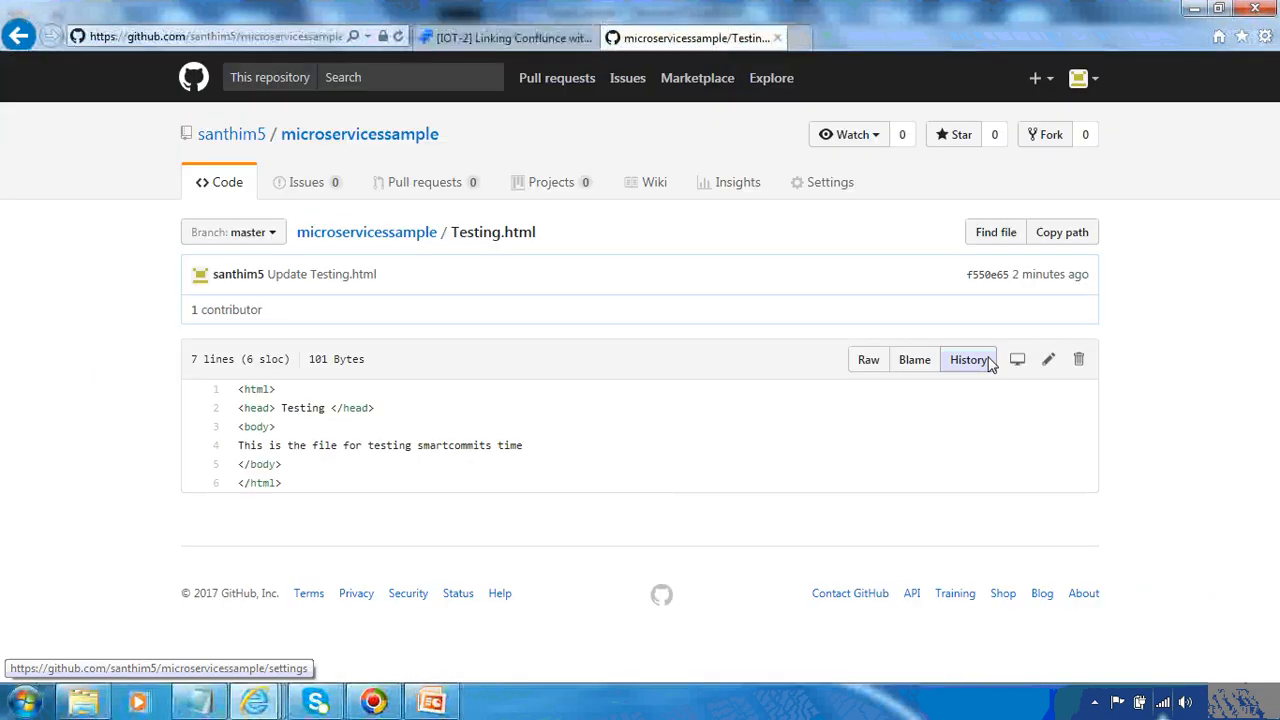
pyautogui.click(1048, 362)
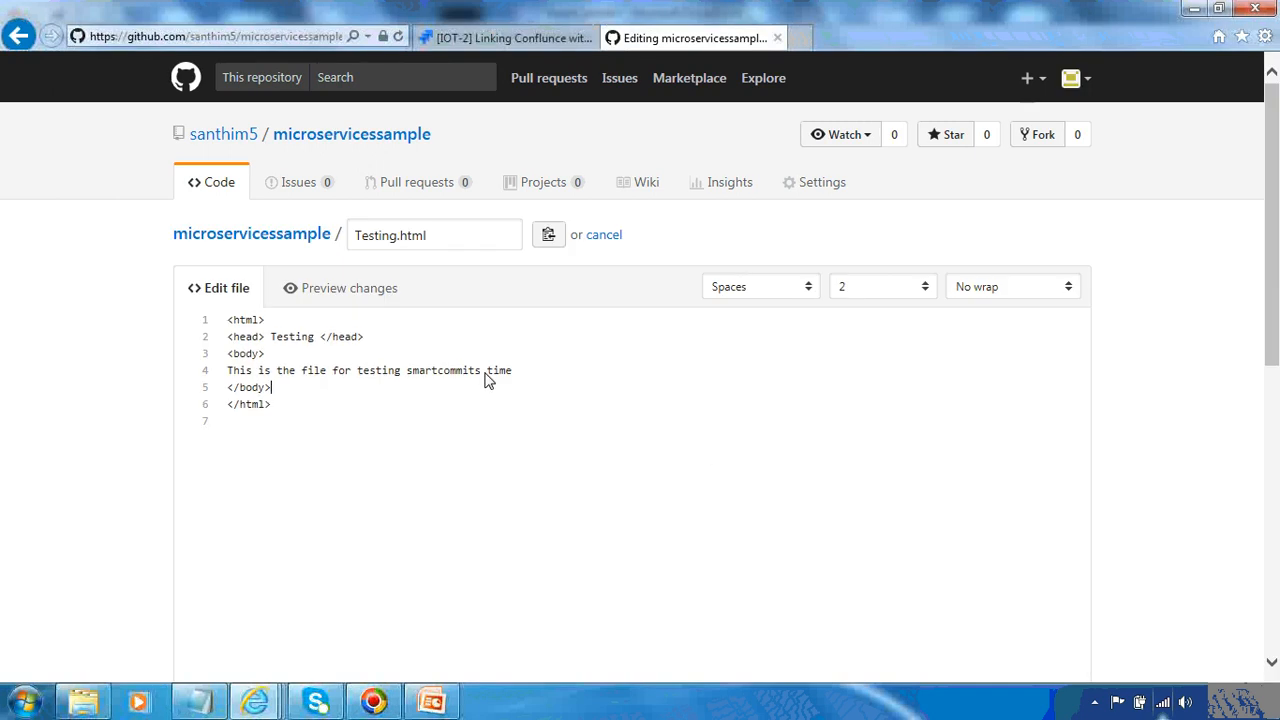
pyautogui.click(487, 372)
pyautogui.press('Delete')
pyautogui.press('Delete')
pyautogui.press('Delete')
pyautogui.write('transiti')
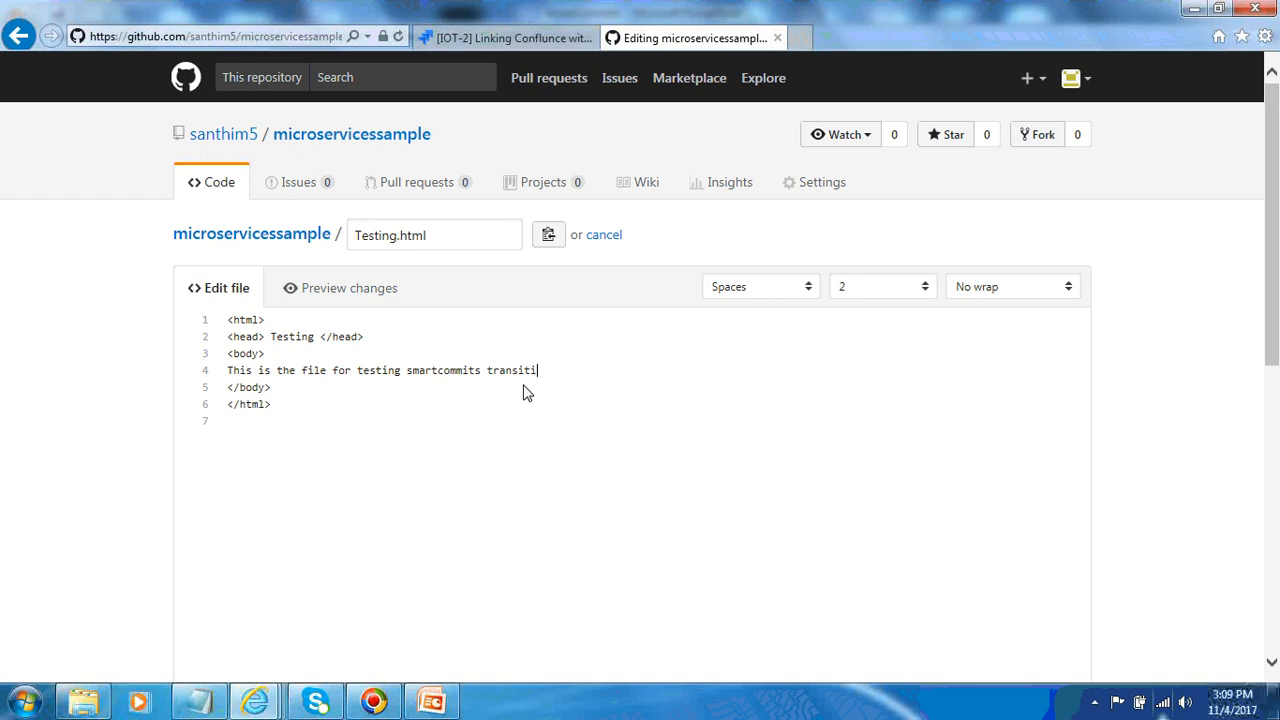
pyautogui.write('on')
# Commit the file change with the description 'IOT-2 #In-Progress This is for testing transition' directly to master
pyautogui.moveTo(1275, 292); pyautogui.dragTo(1275, 548)
pyautogui.click(692, 472)
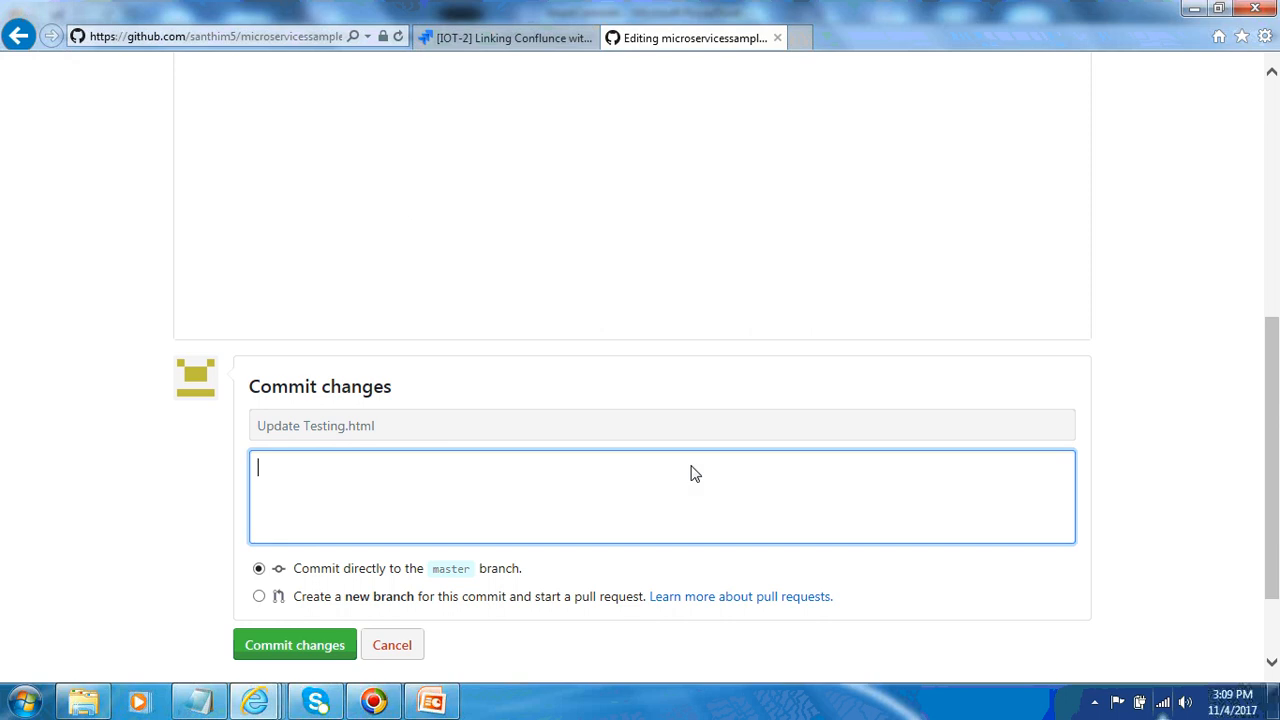
pyautogui.write('IOT-2 #In-Progress This iss')
pyautogui.press('BackSpace')
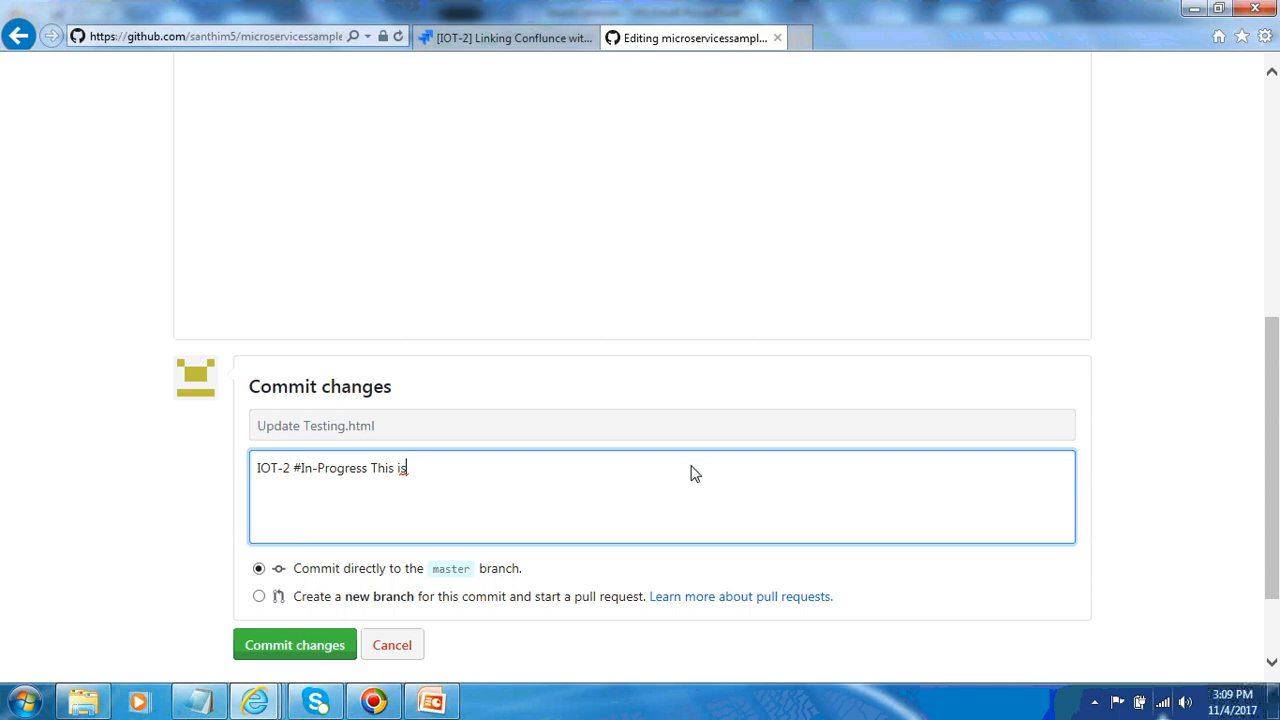
pyautogui.write('for testing transition')
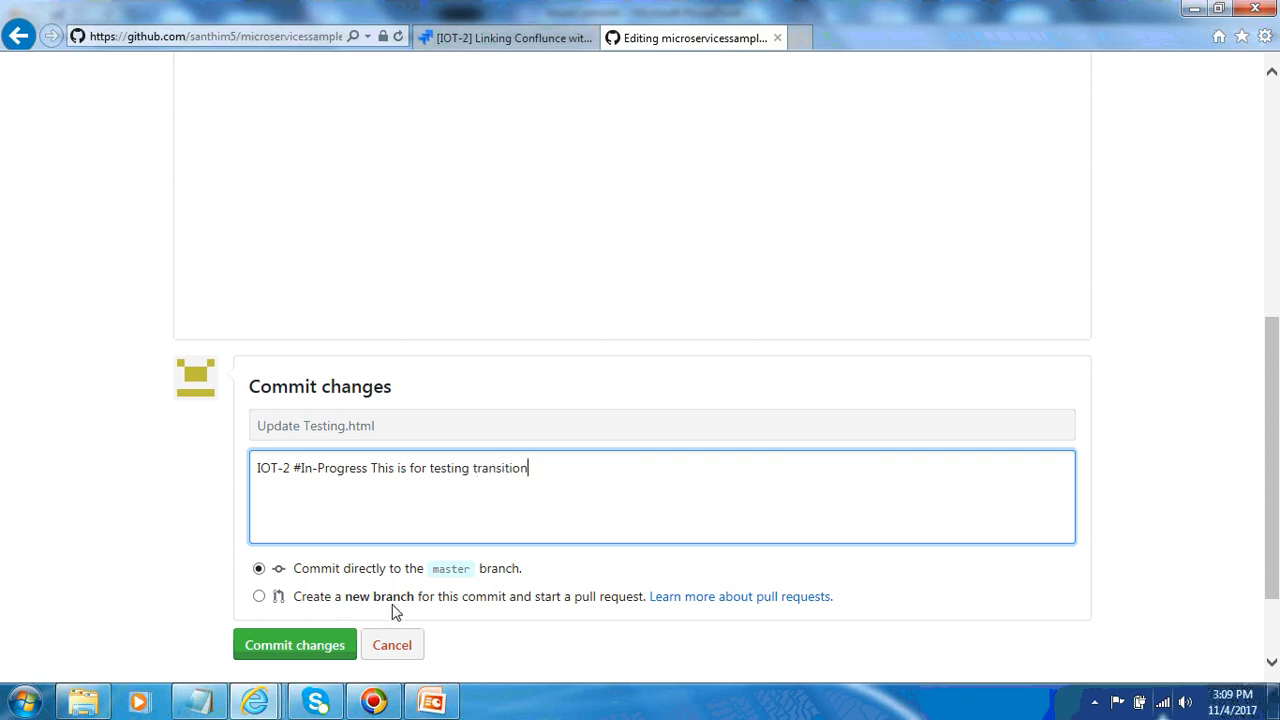
pyautogui.click(338, 648)
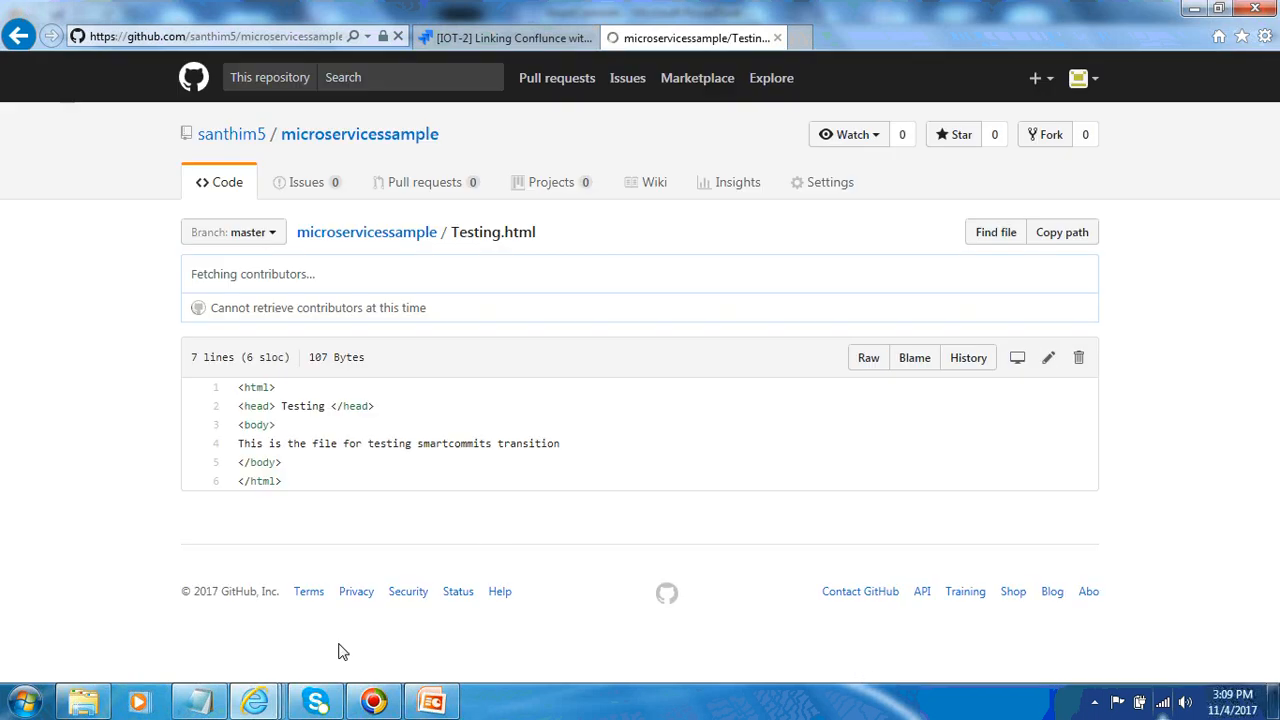
# Switch to the Jira tab, open Git repository management, and reindex all connected repositories
pyautogui.click(530, 45)
pyautogui.click(490, 153)
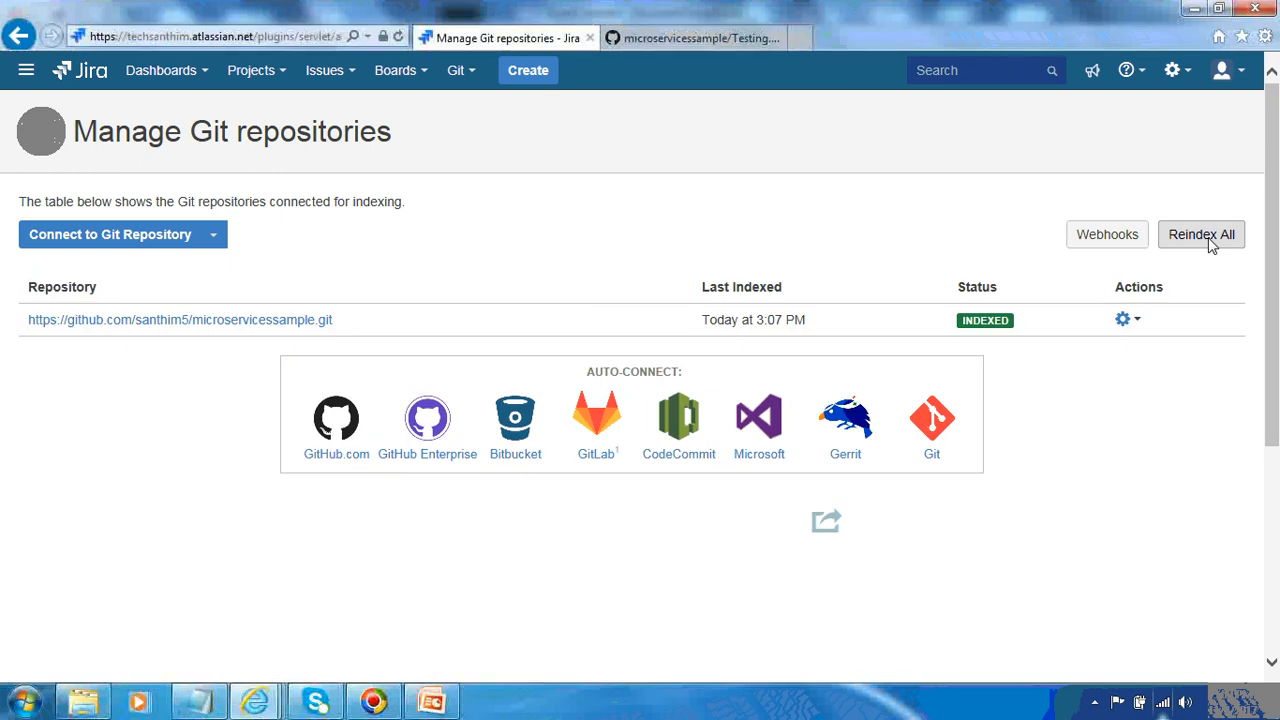
pyautogui.click(1208, 240)
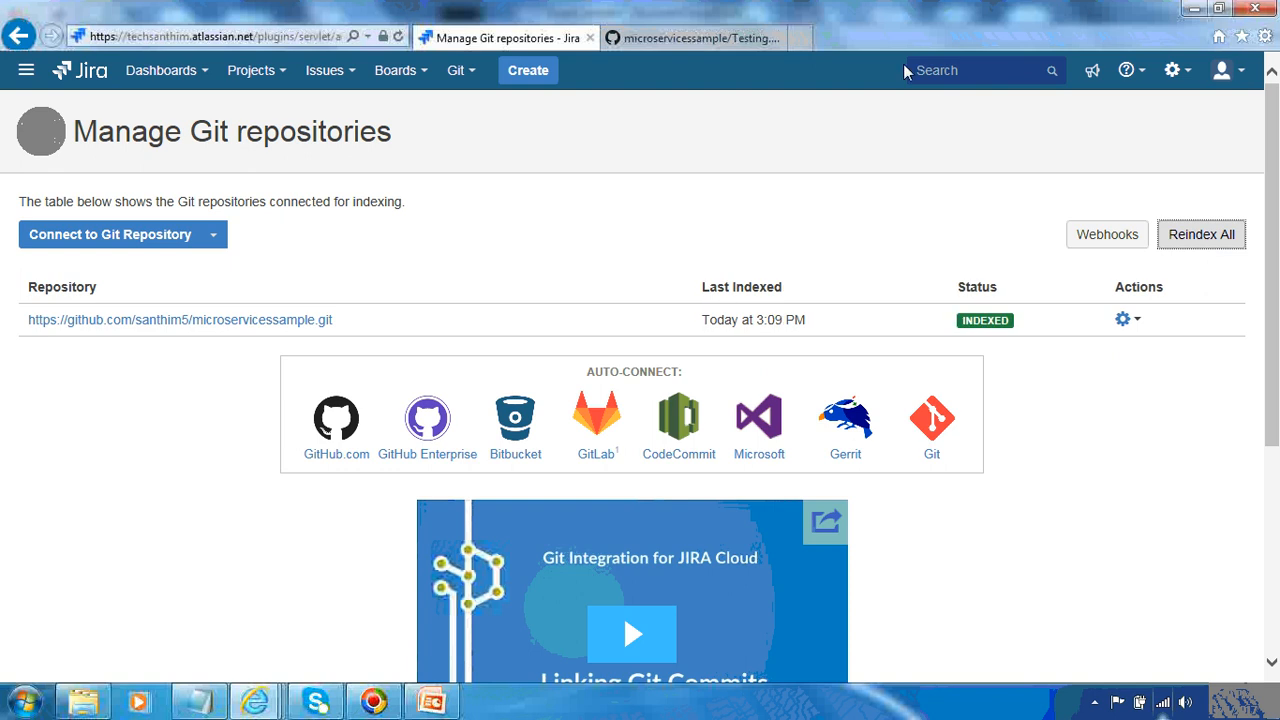
# Search for IOT-2 and inspect the issue's status and its Git Commits activity
pyautogui.click(940, 70)
pyautogui.write('IOT-2')
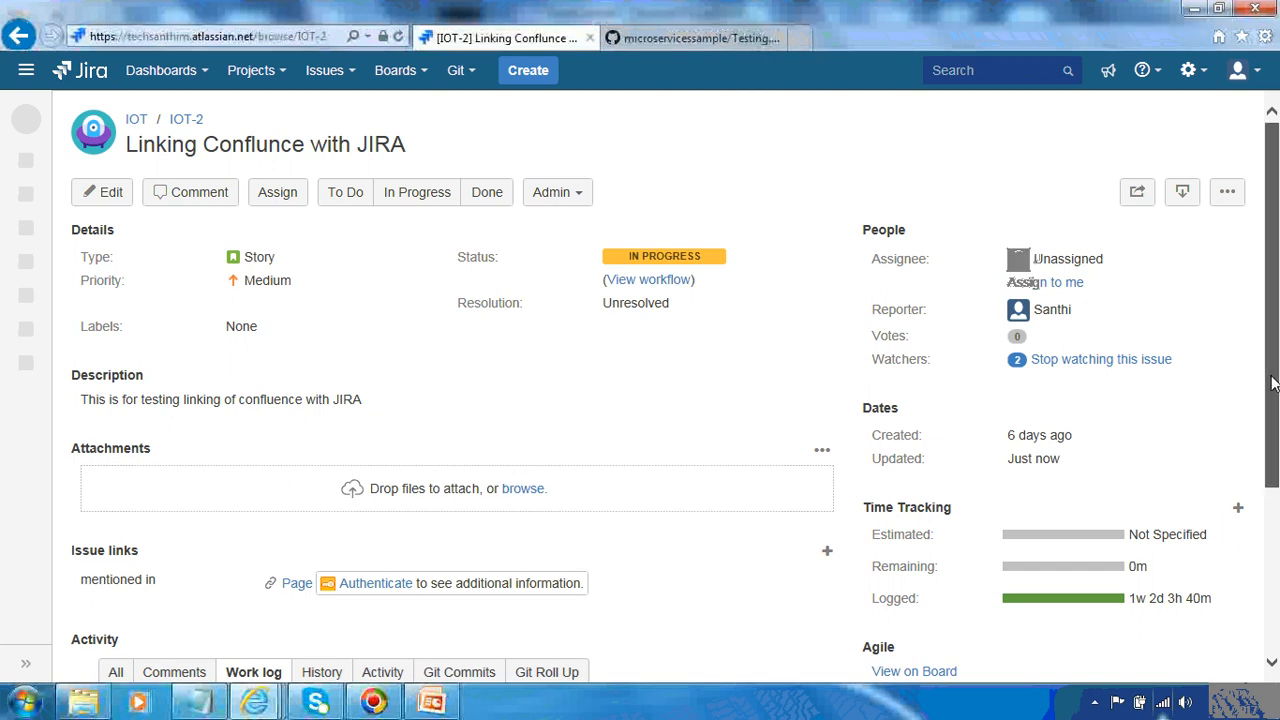
pyautogui.scroll(-3, 1277, 480)
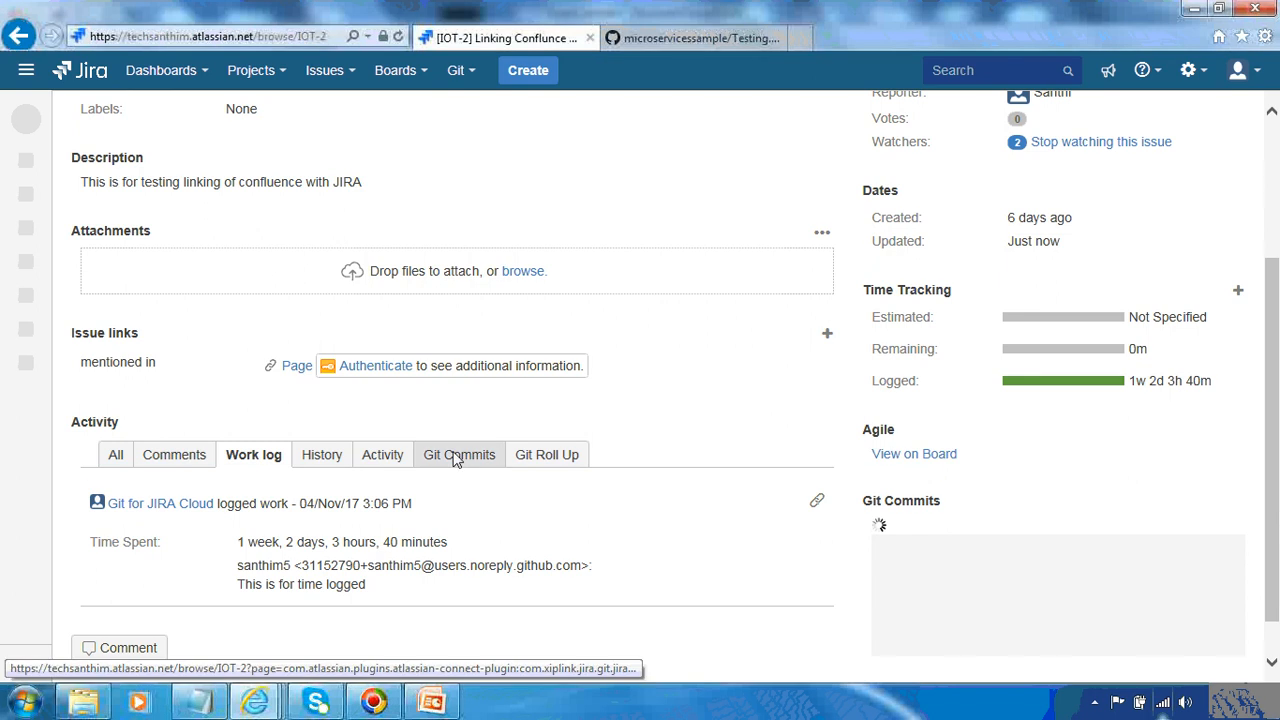
pyautogui.click(457, 456)
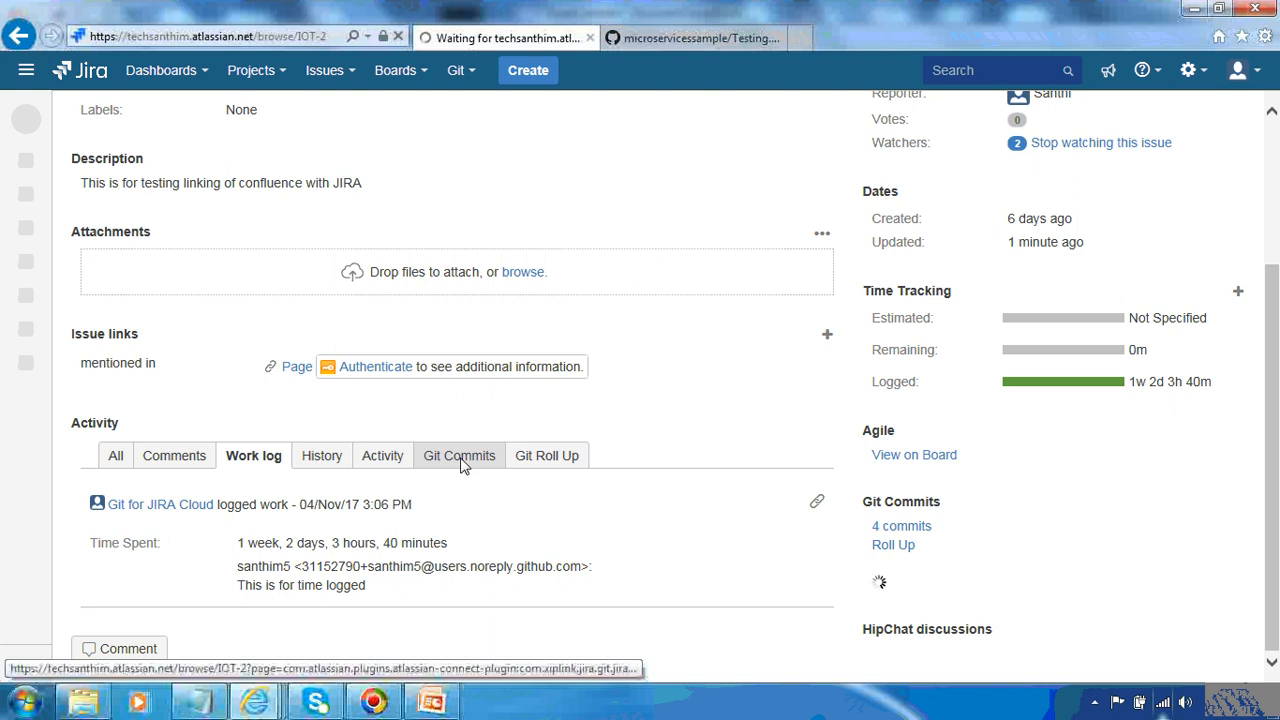
pyautogui.click(462, 465)
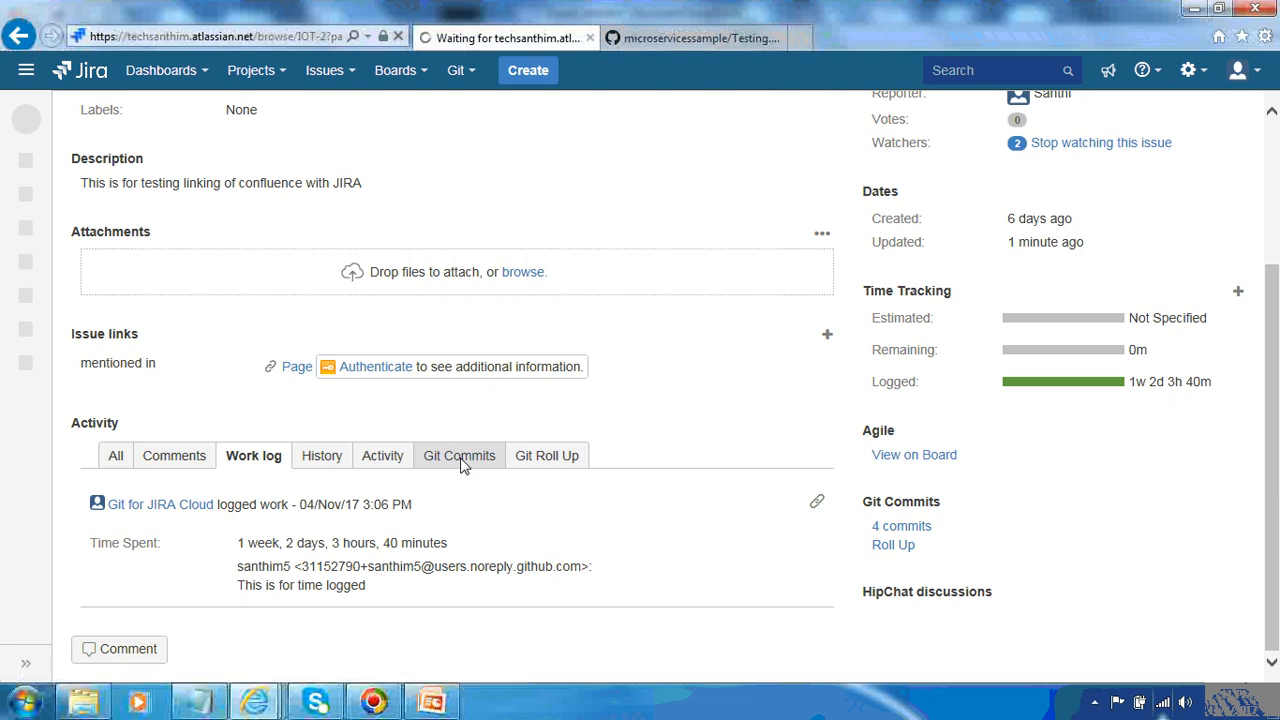
# Switch to PowerPoint and present the Advanced Syntax slide as a slideshow
pyautogui.click(437, 705)
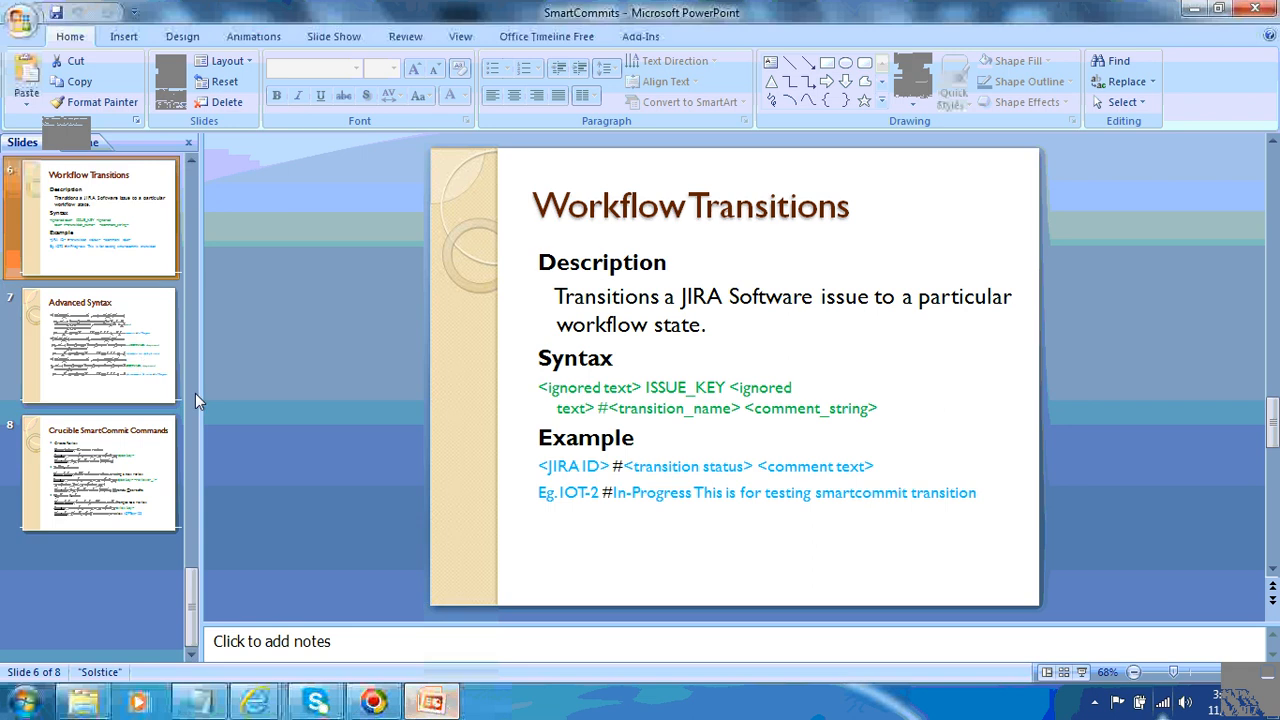
pyautogui.click(145, 355)
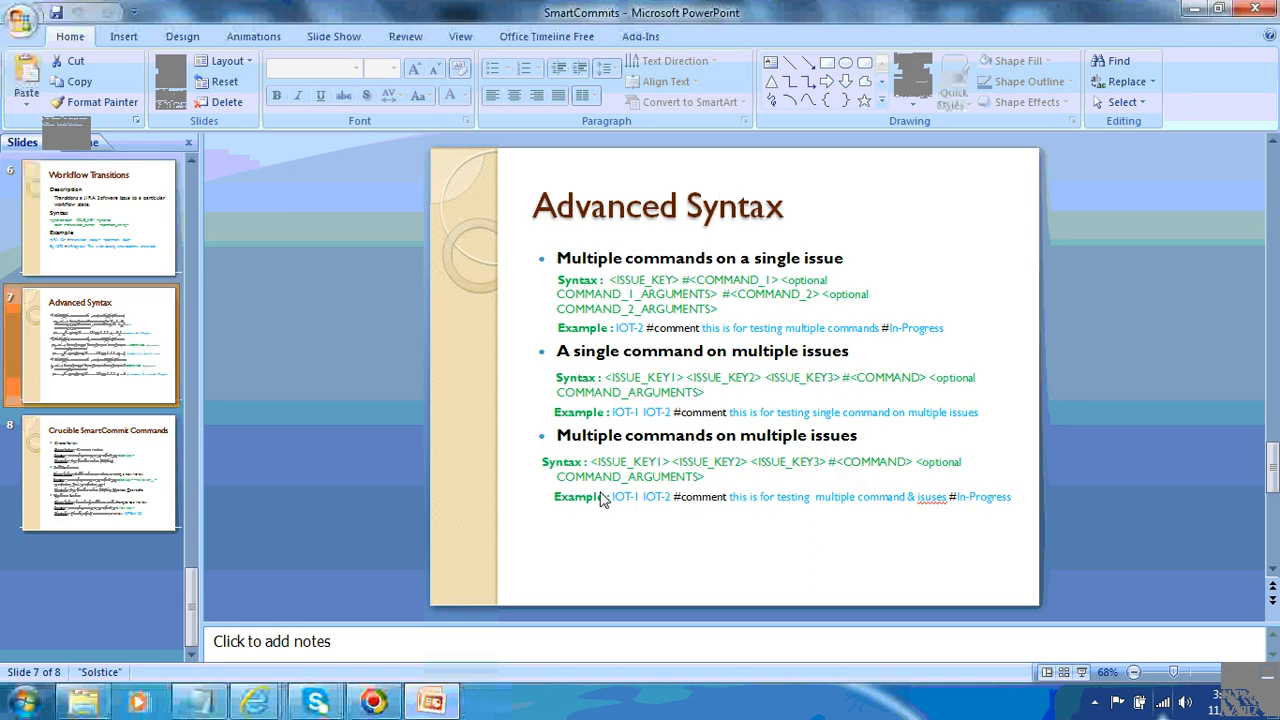
pyautogui.click(1081, 672)
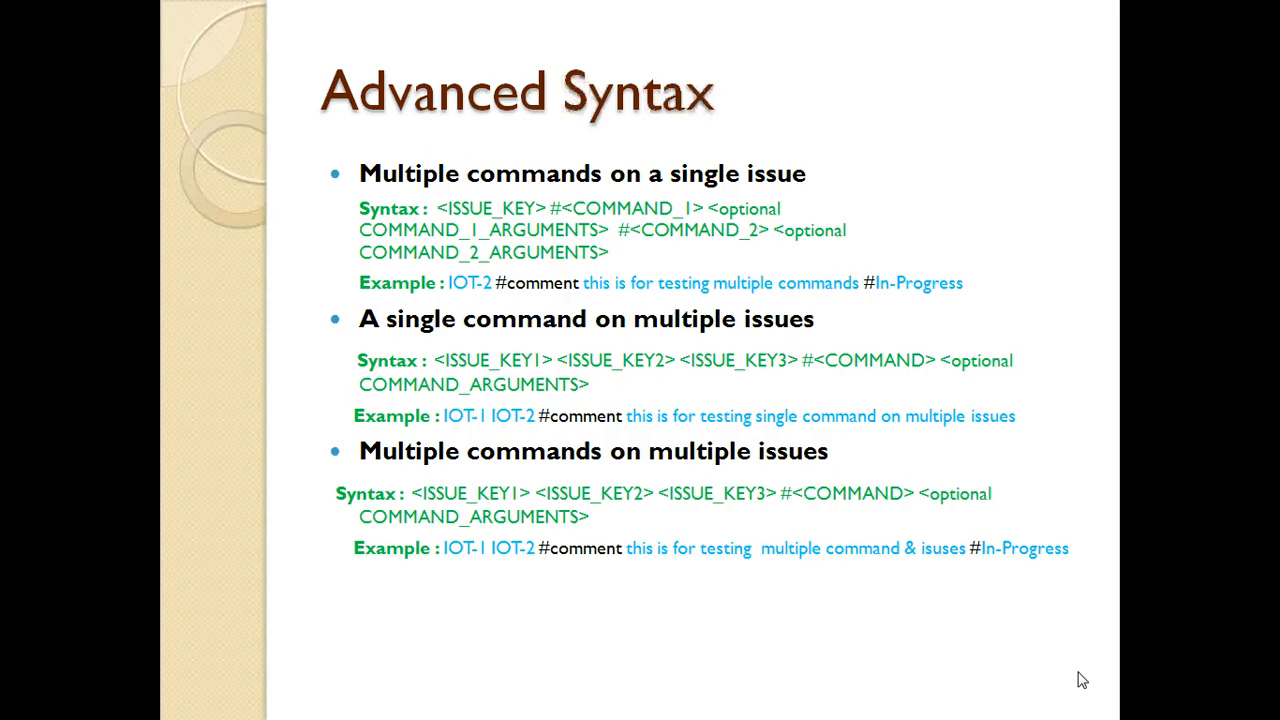